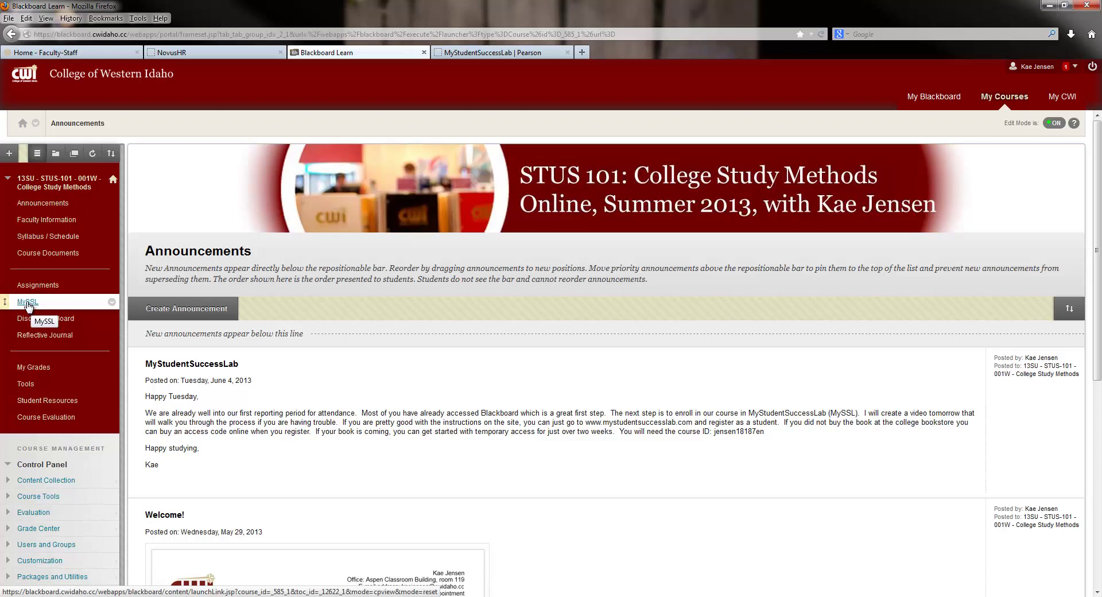
Step: Open the MySSL link in the College Study Methods course menu
click(27, 302)
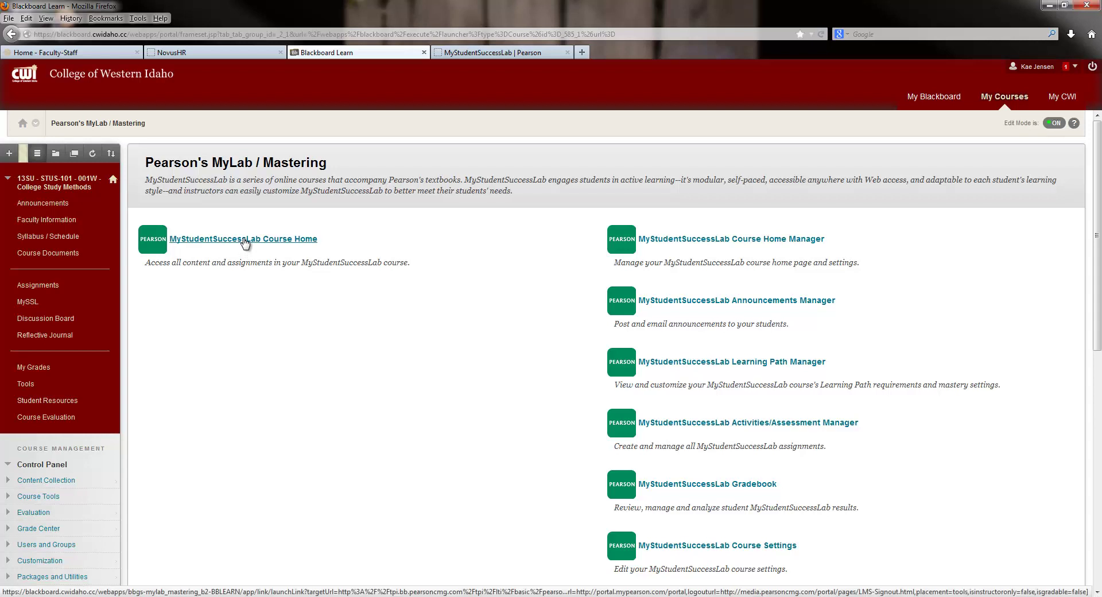
Step: From the course home, view Student Support and Customer technical support contacts, then return Home
click(243, 238)
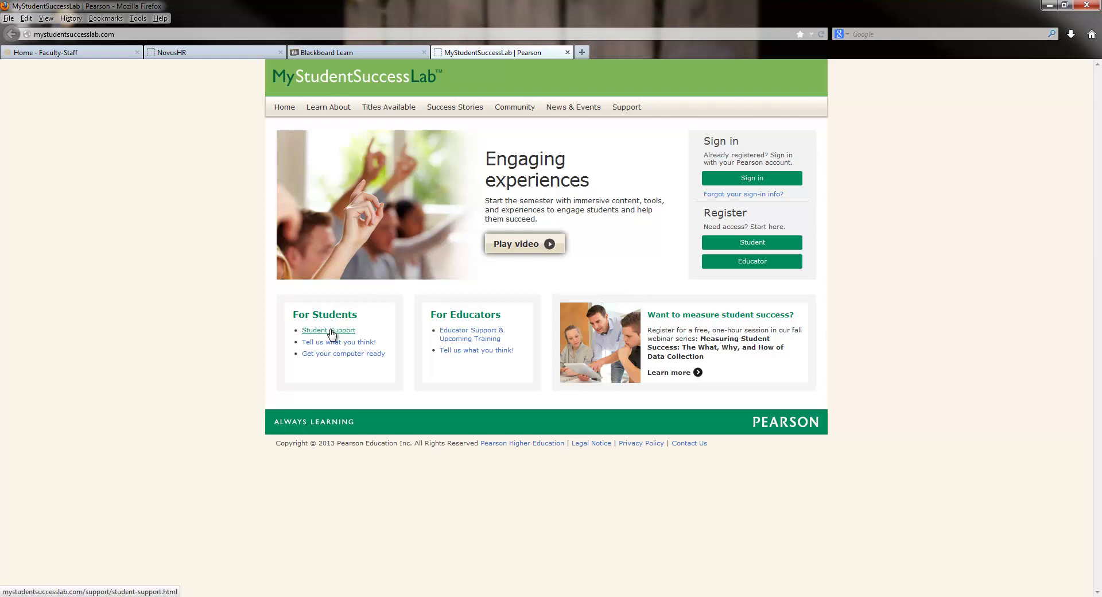
click(331, 331)
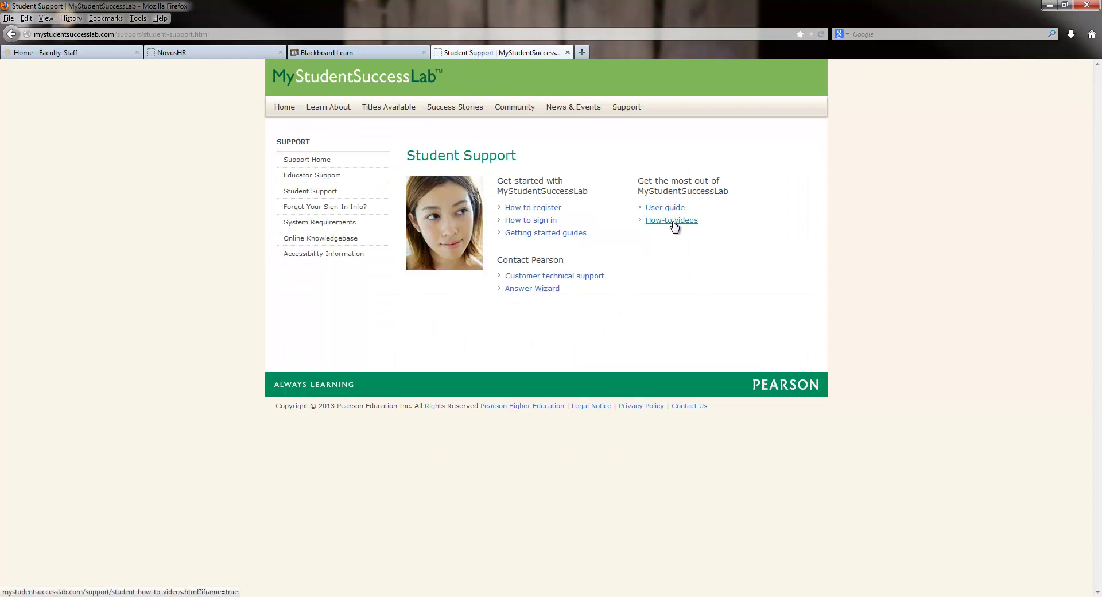
click(579, 276)
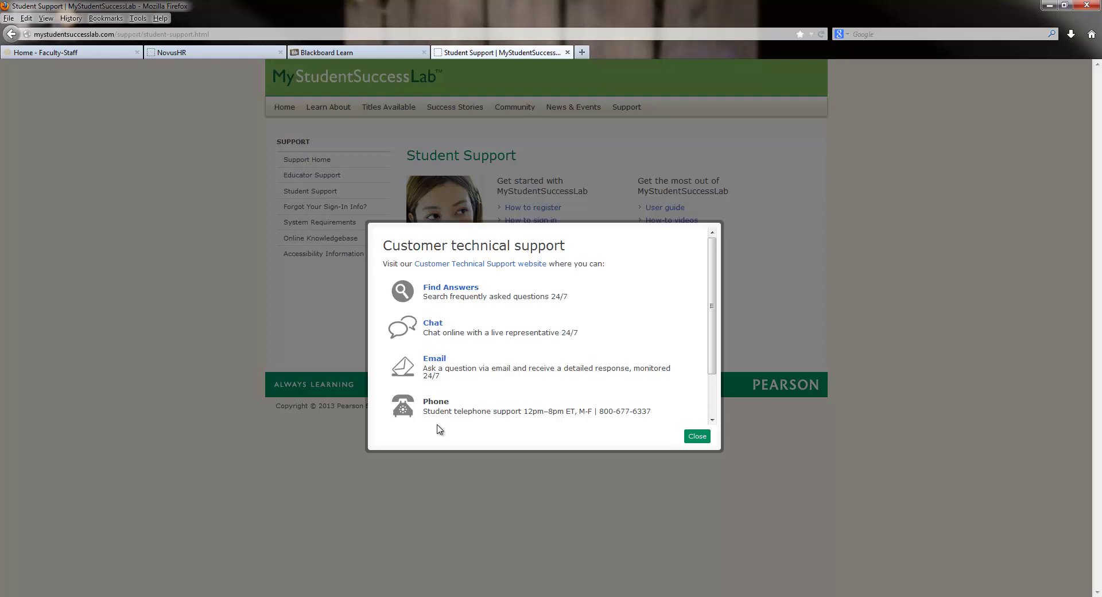
click(697, 436)
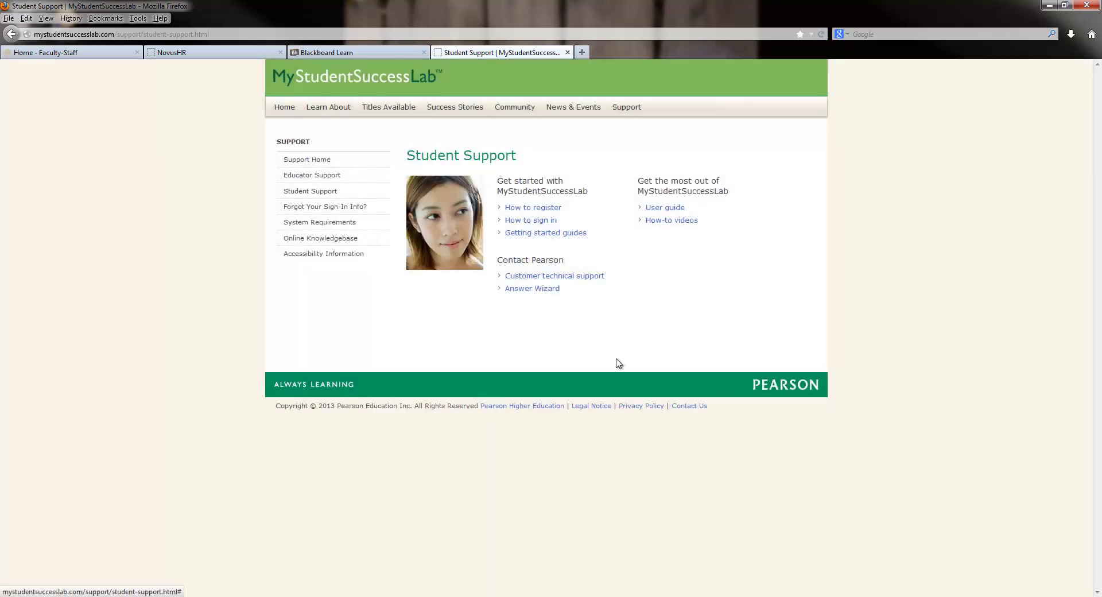
click(276, 109)
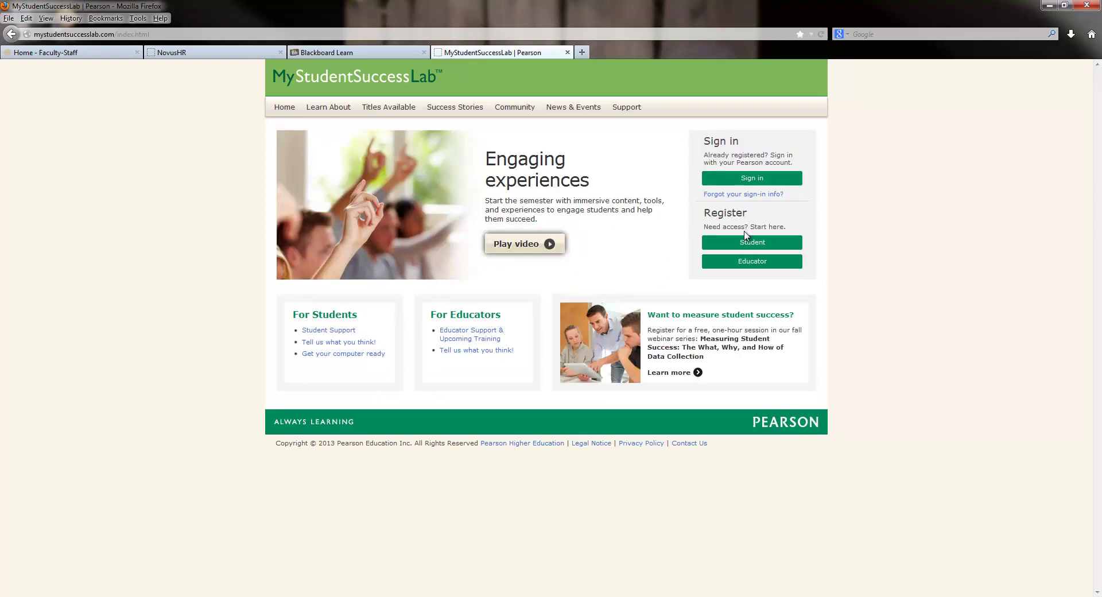
Step: Register as a student and confirm the MySSL course by entering its course ID
click(753, 247)
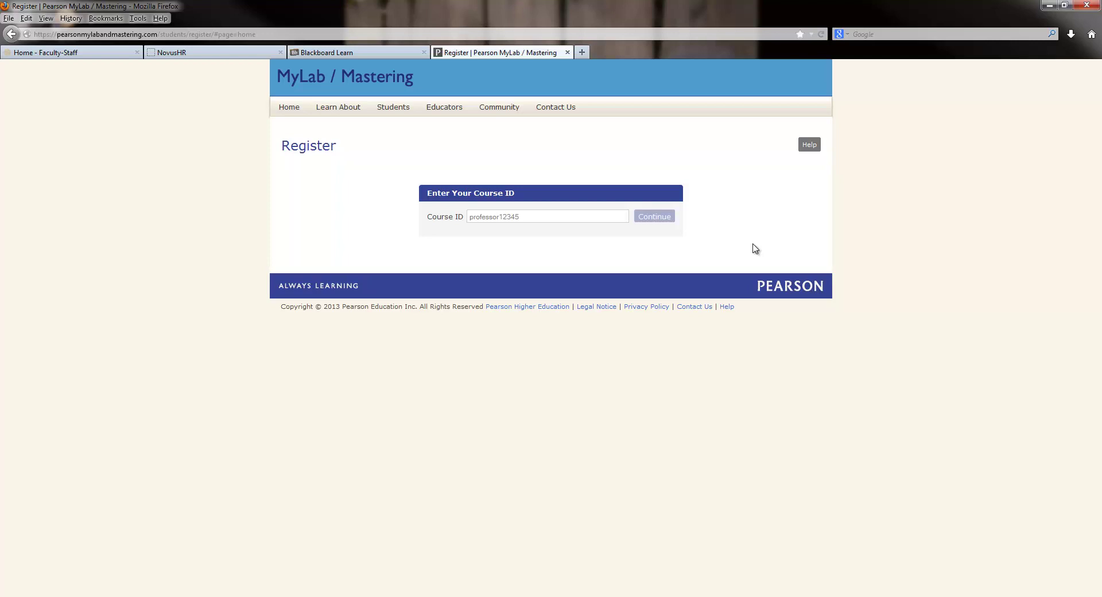
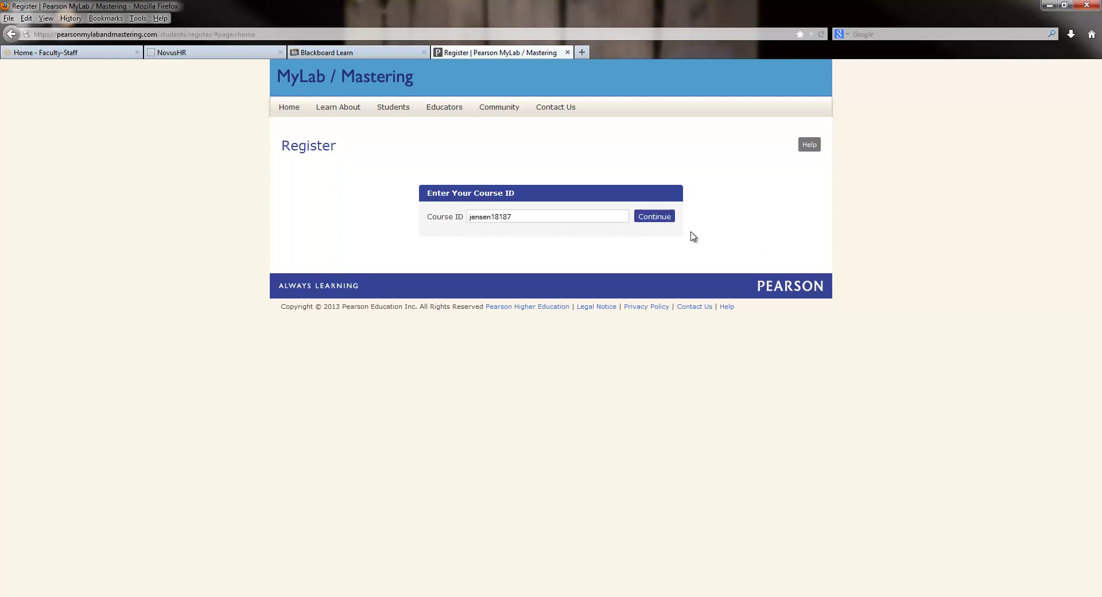
click(659, 217)
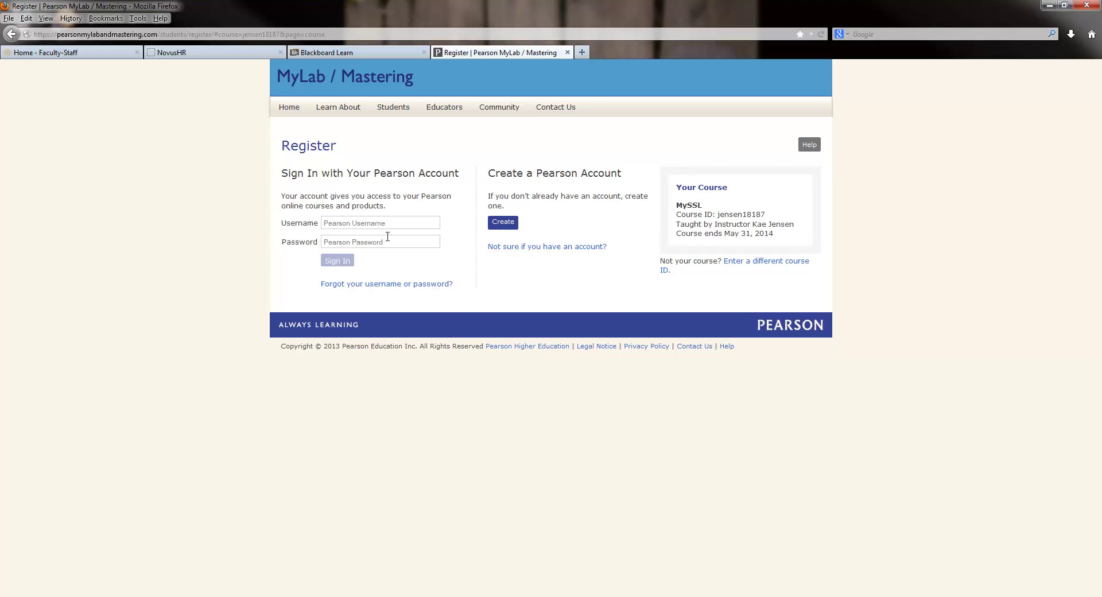
Step: Start a new Pearson account, filling in the student's e-mail address and entering the password twice
click(508, 226)
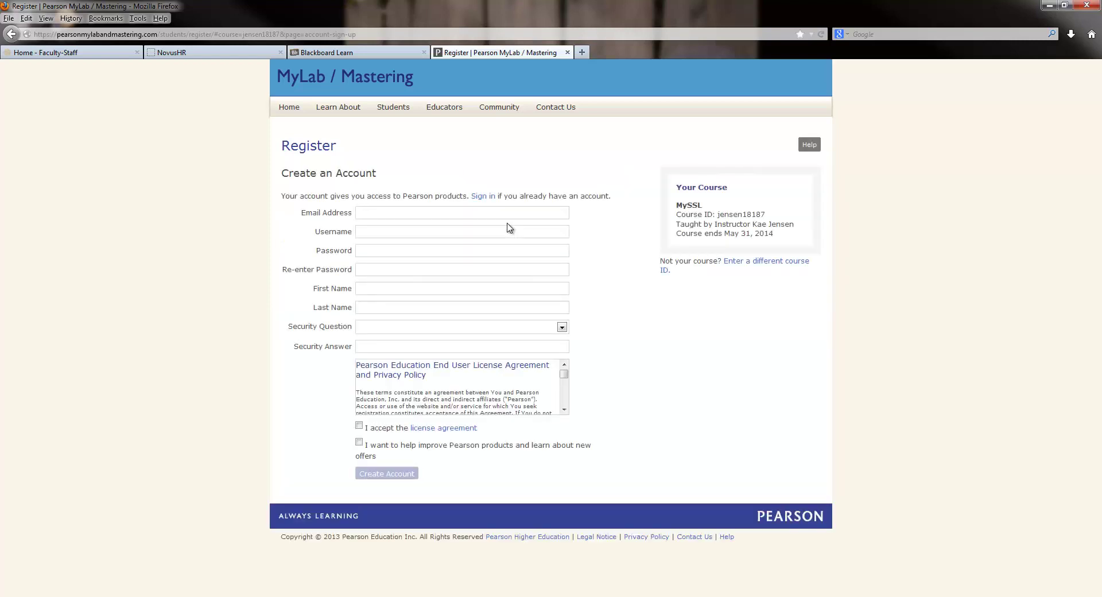
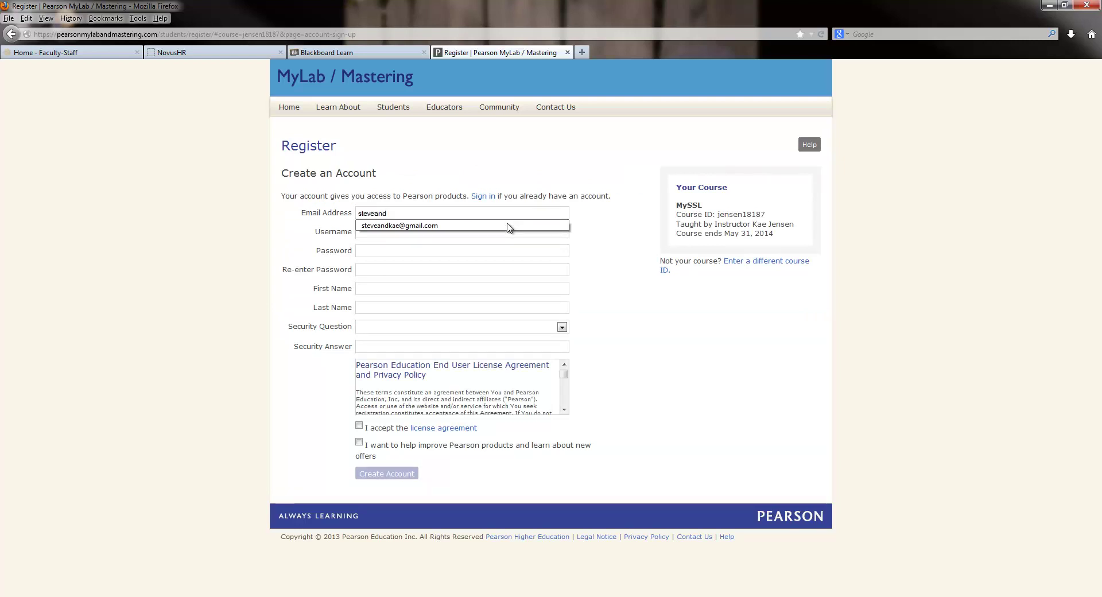
click(508, 226)
key(Tab)
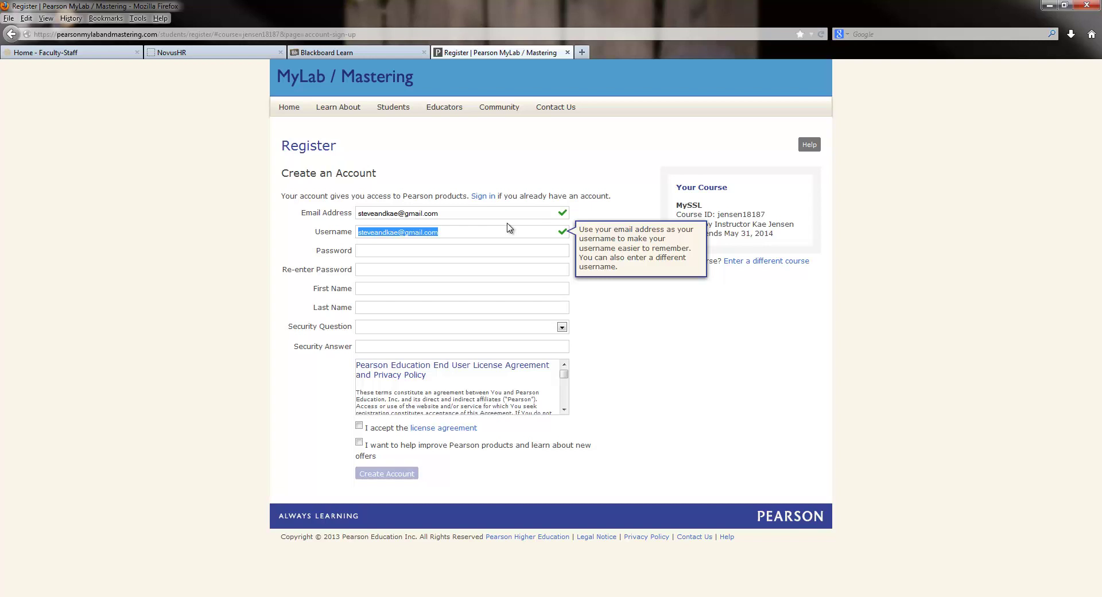
key(Tab)
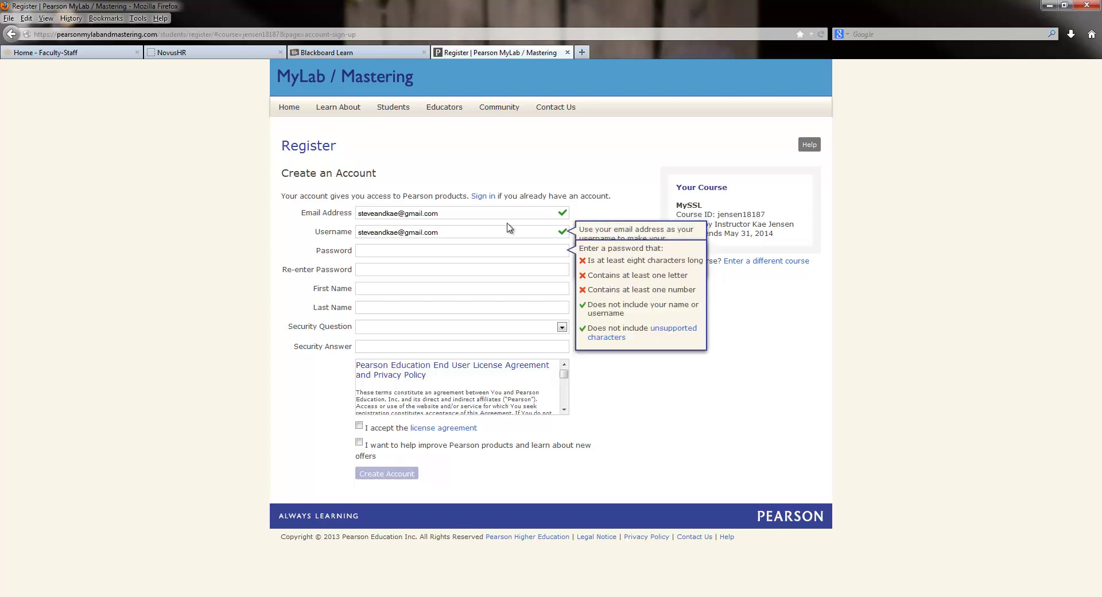
key(Tab)
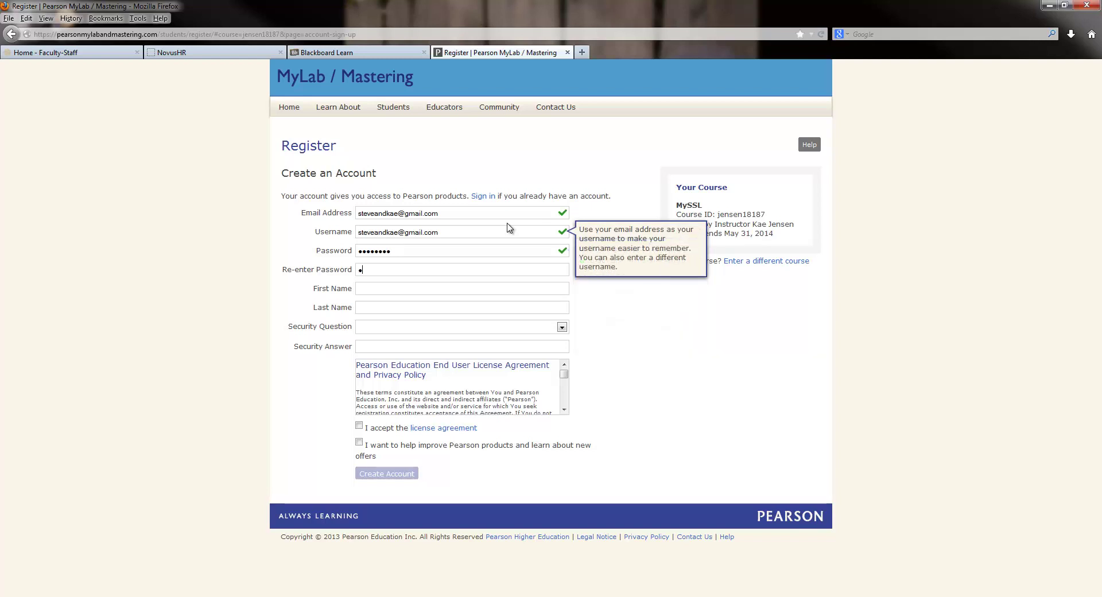
Step: Add the student's name, father's-middle-name security question and answer, accept the licence, and create the account
key(Tab)
key(Tab)
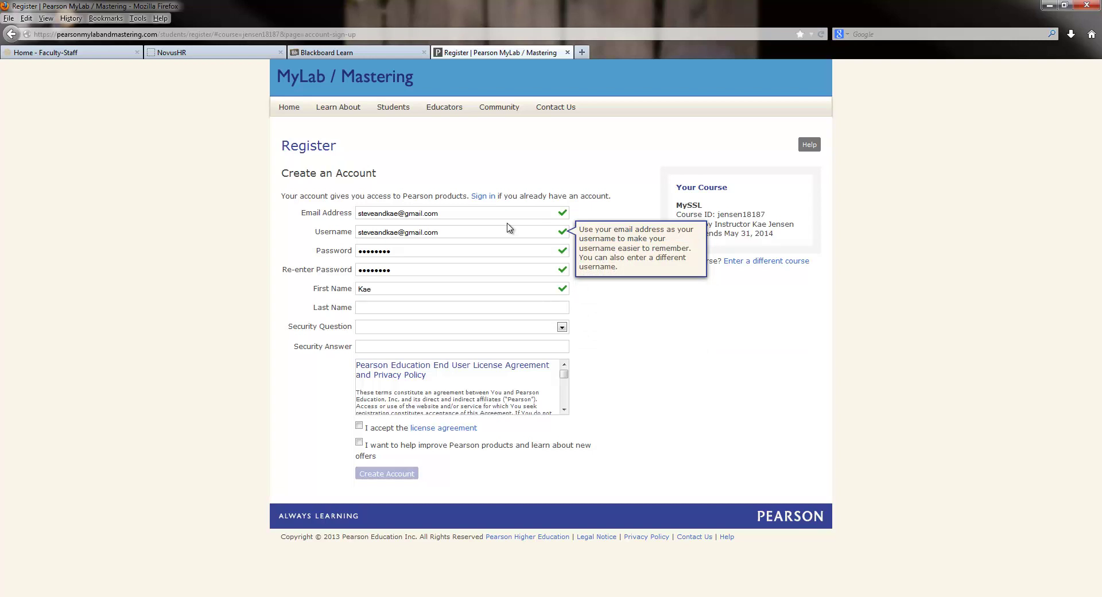
key(Tab)
key(Down)
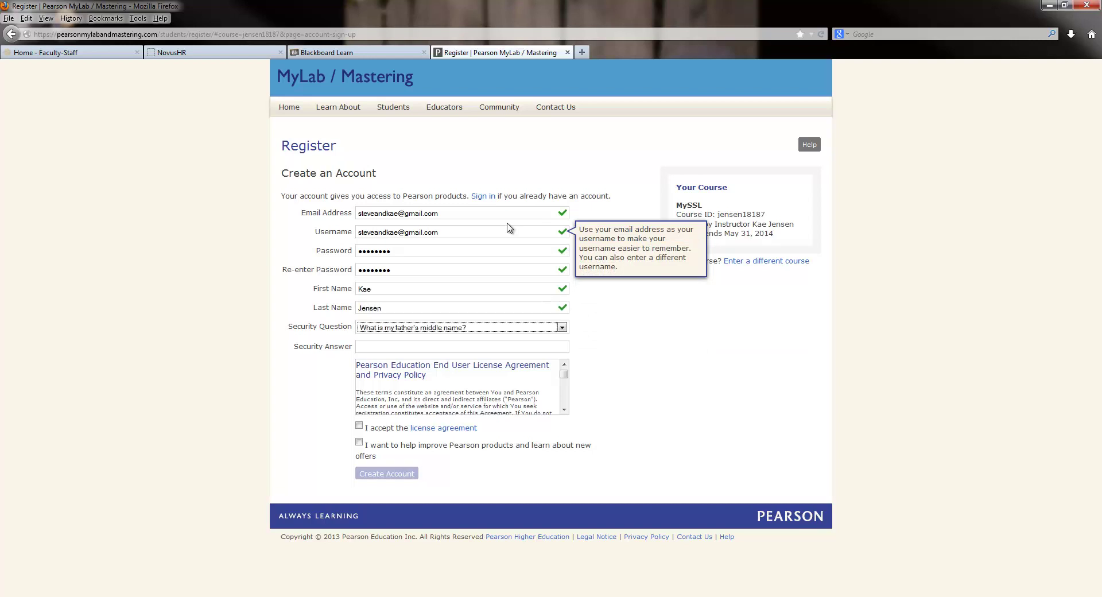
key(Tab)
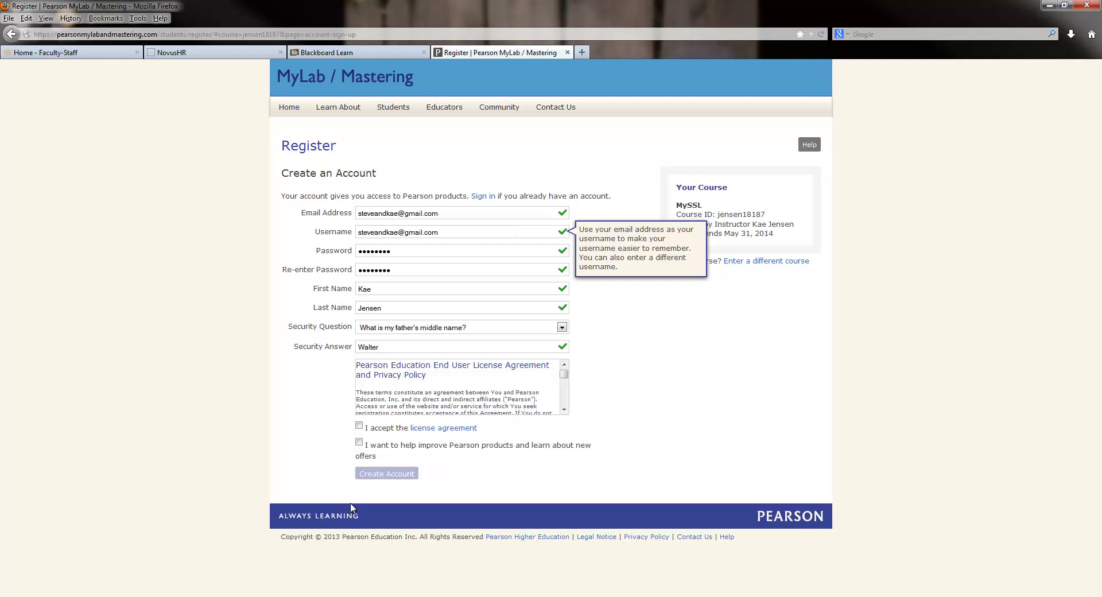
click(359, 425)
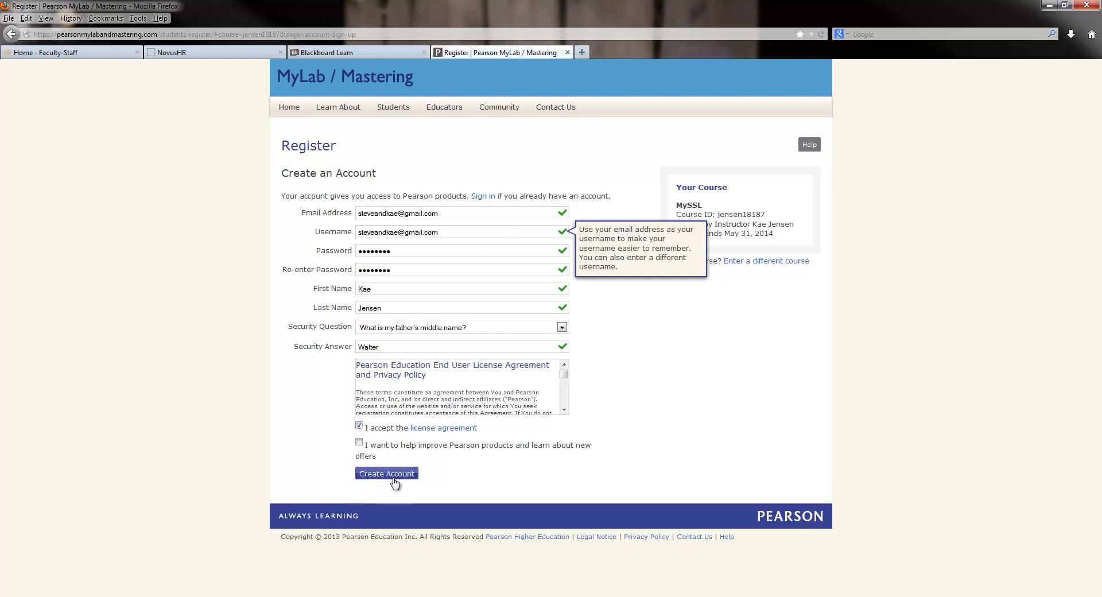
click(393, 474)
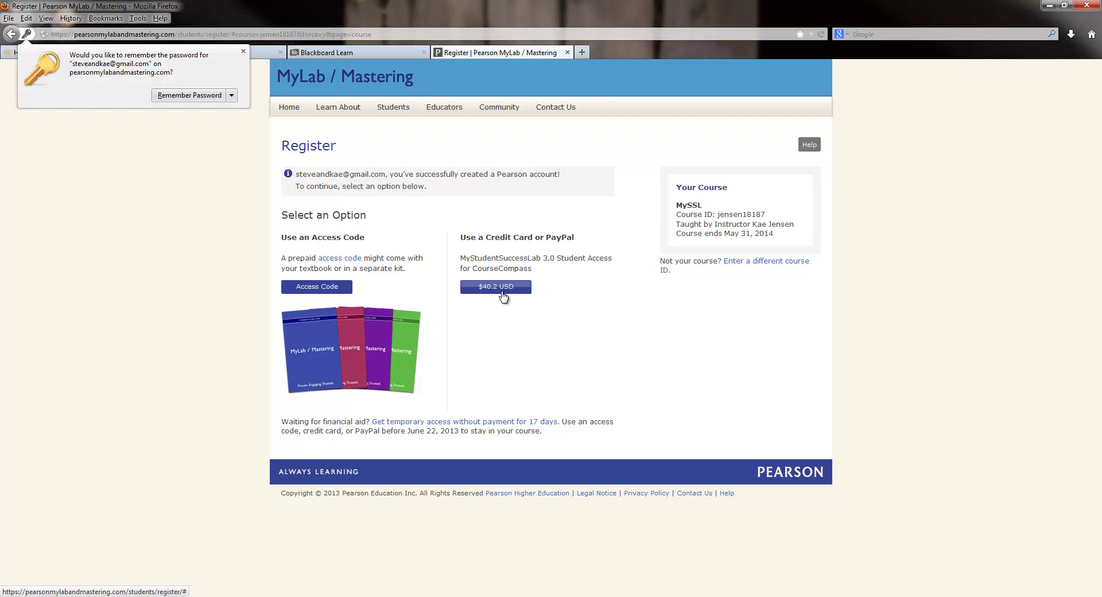
Step: Submit the six-part access code, which is rejected as not found, then return to Blackboard Learn
click(300, 291)
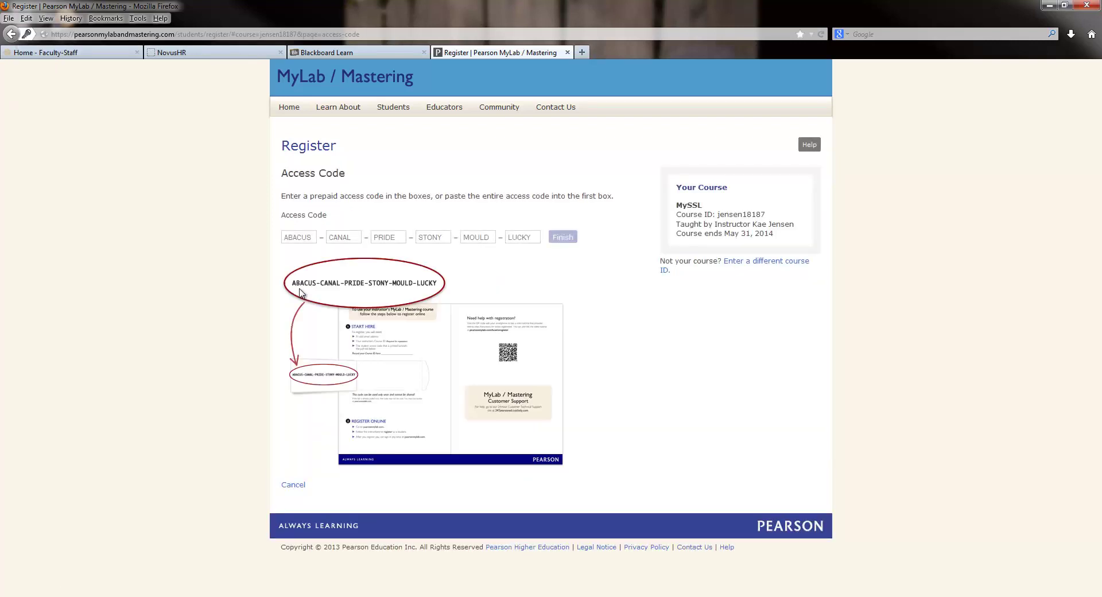
click(288, 238)
key(BackSpace)
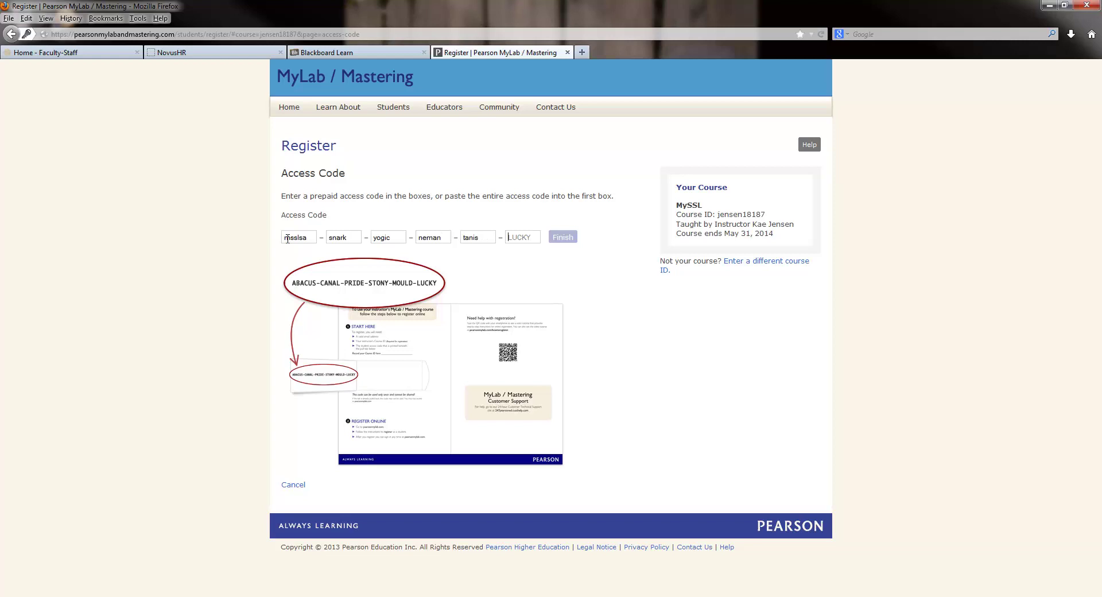
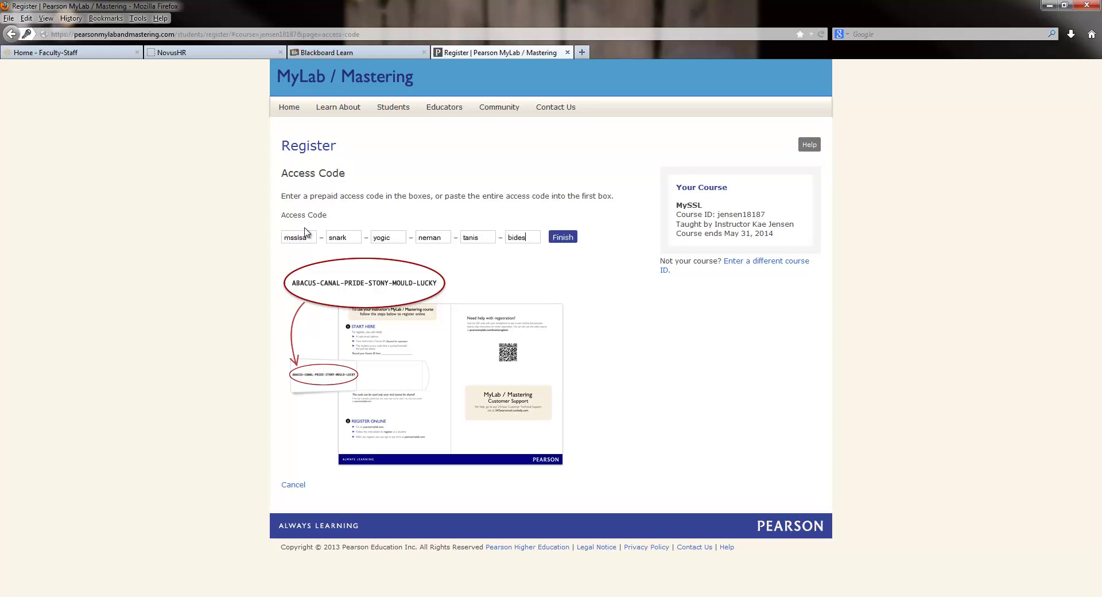
click(570, 239)
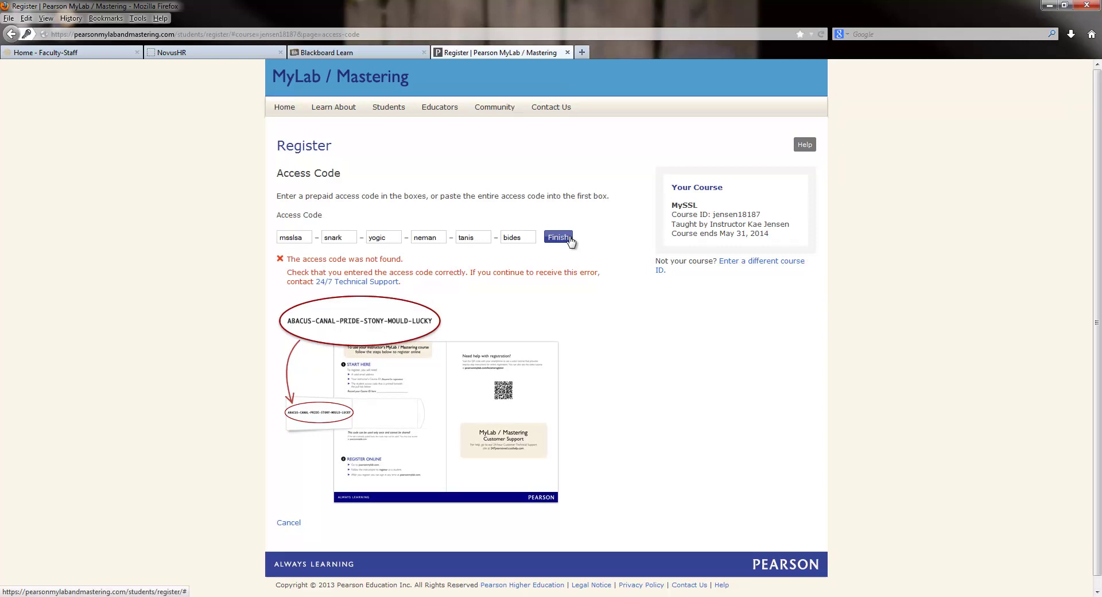
click(380, 53)
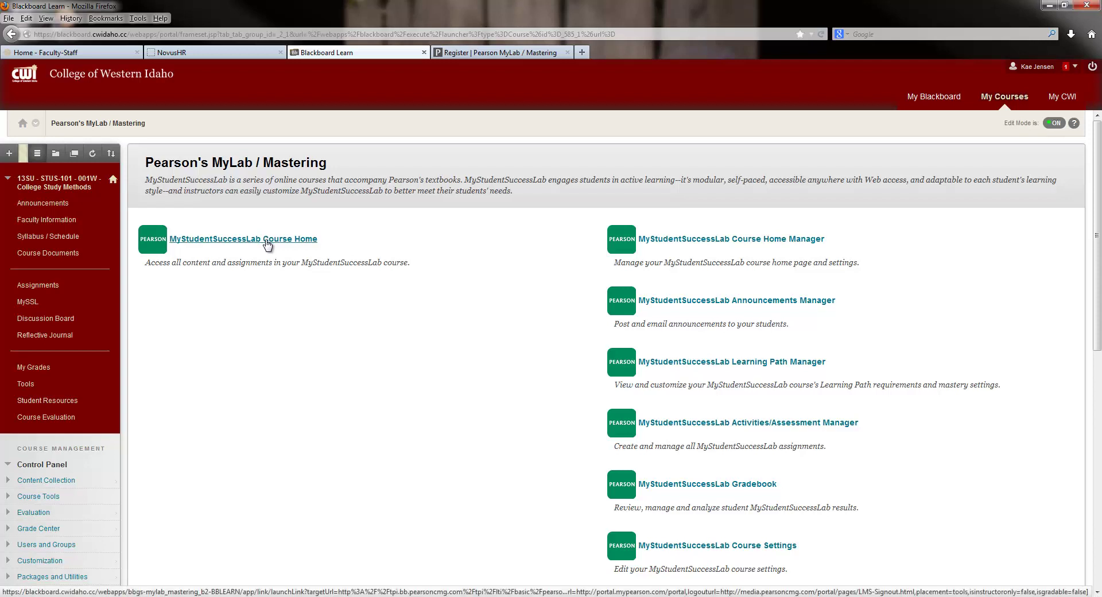
Step: Open the MyStudentSuccessLab course home past the security warning and show its Learning Path
click(267, 245)
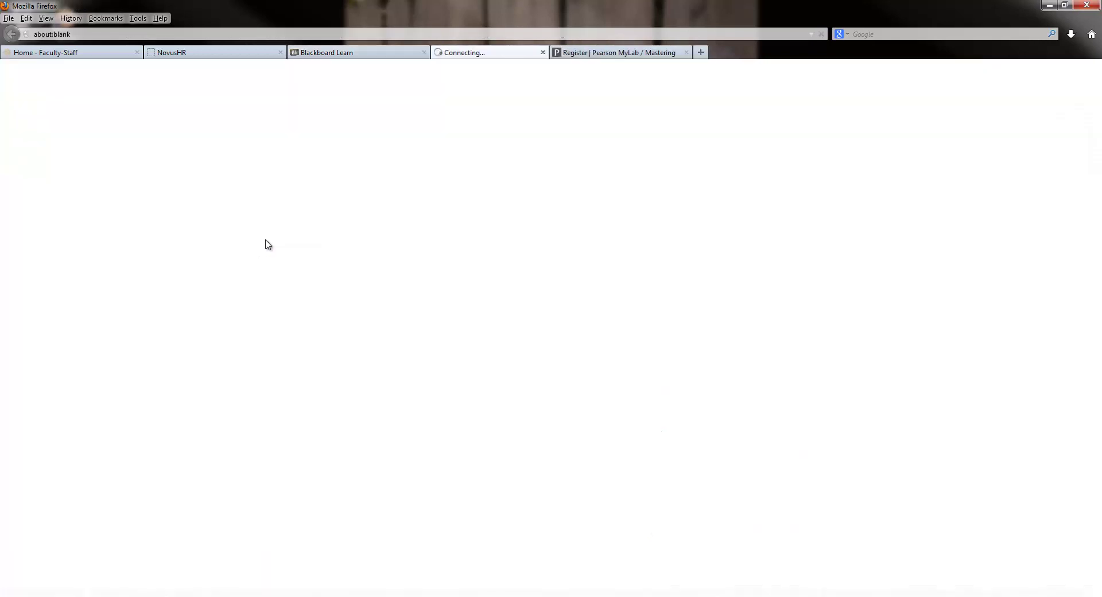
click(524, 330)
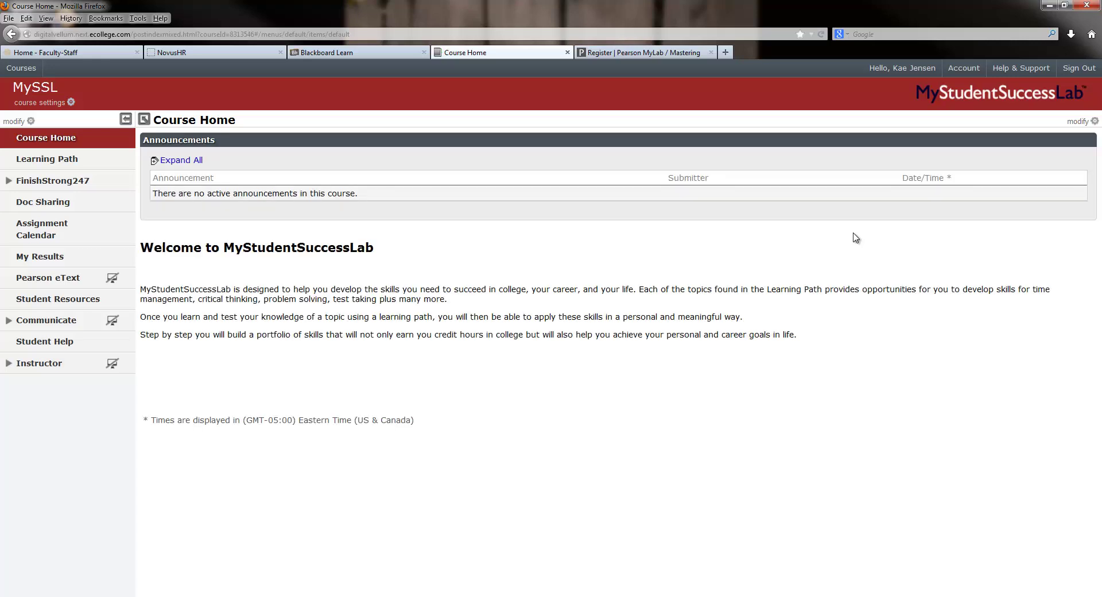
click(44, 165)
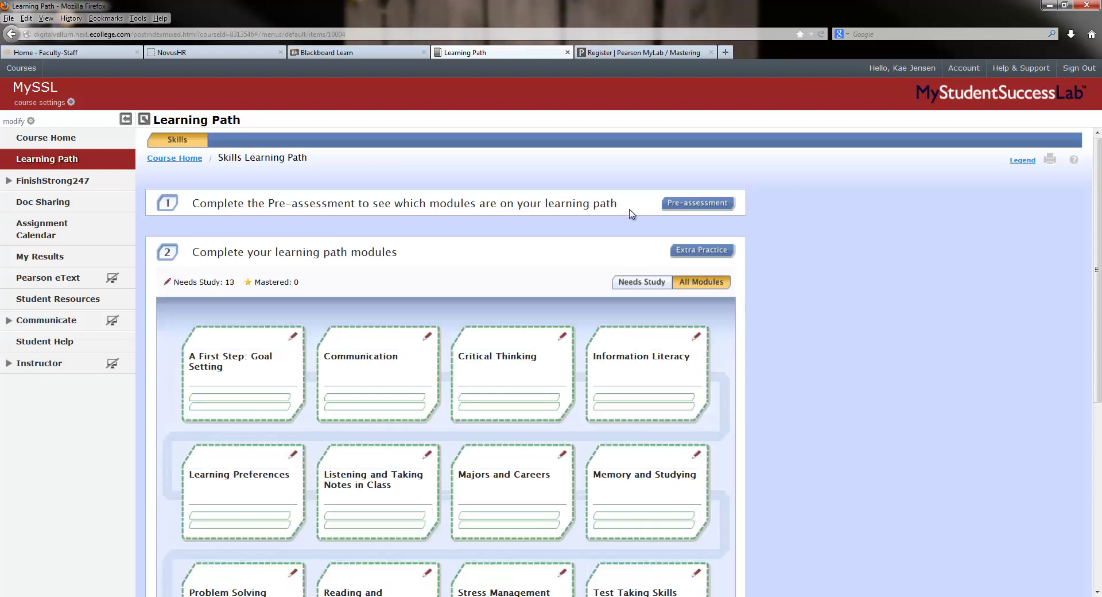
Step: Open the Full Course Diagnostic Pre-assessment and begin the test
click(710, 208)
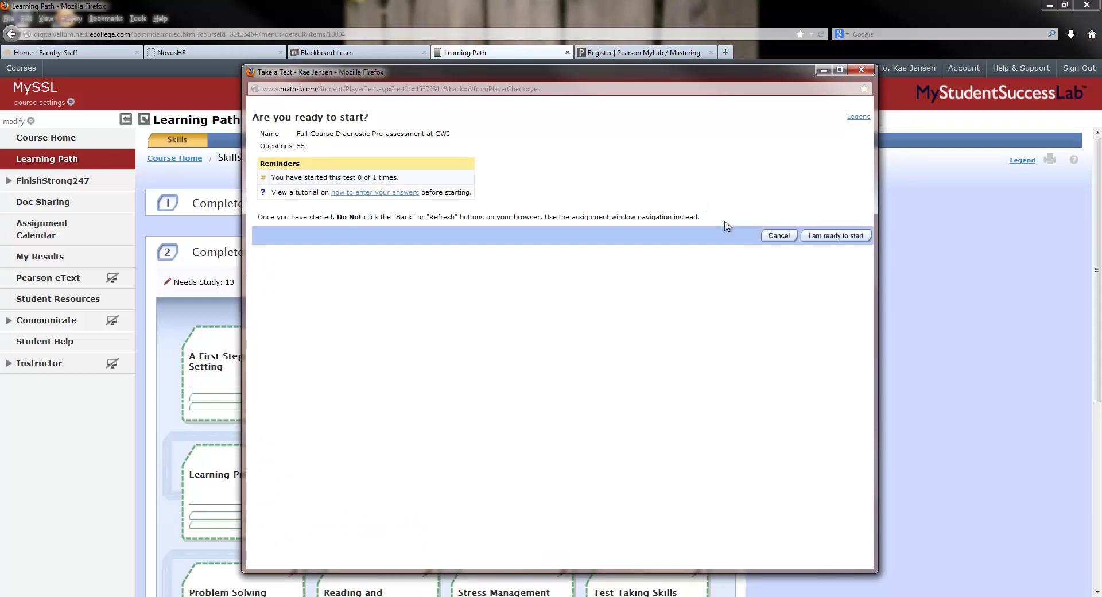
click(855, 241)
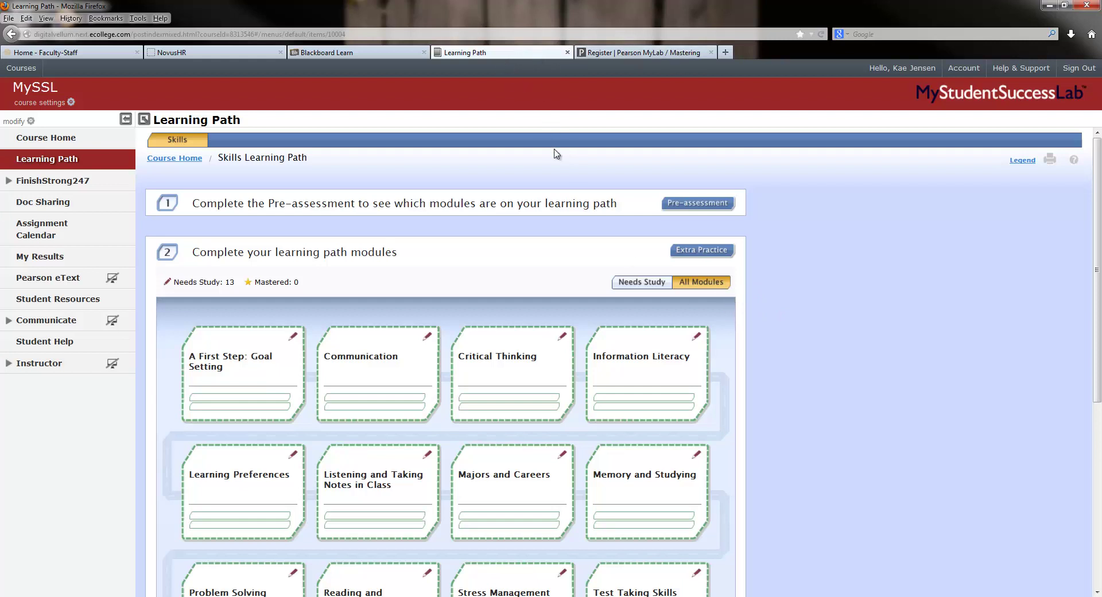
mouse_move(194, 596)
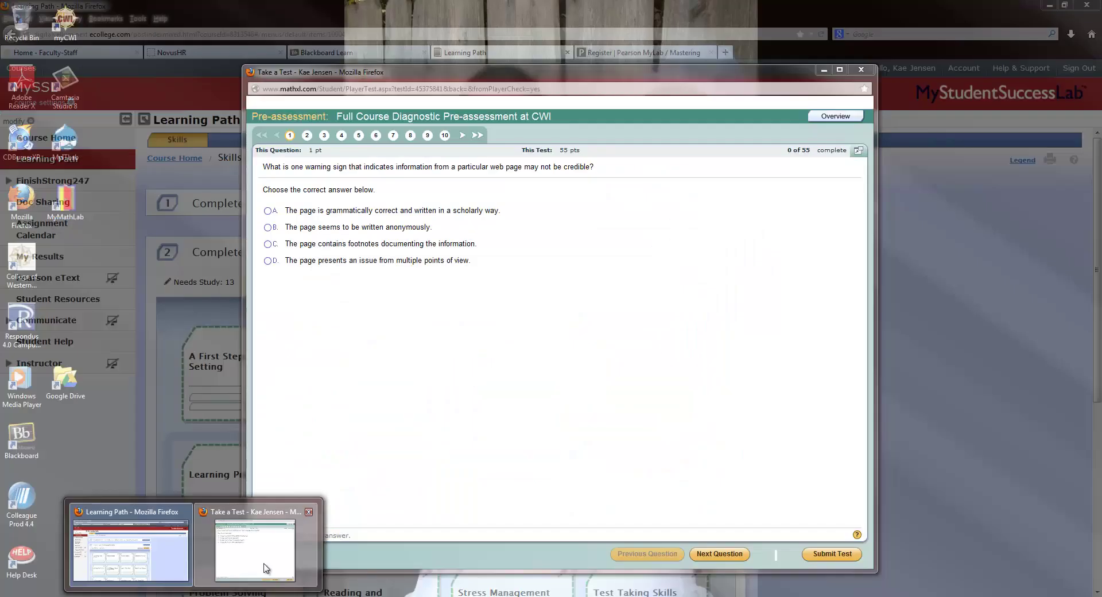
click(267, 565)
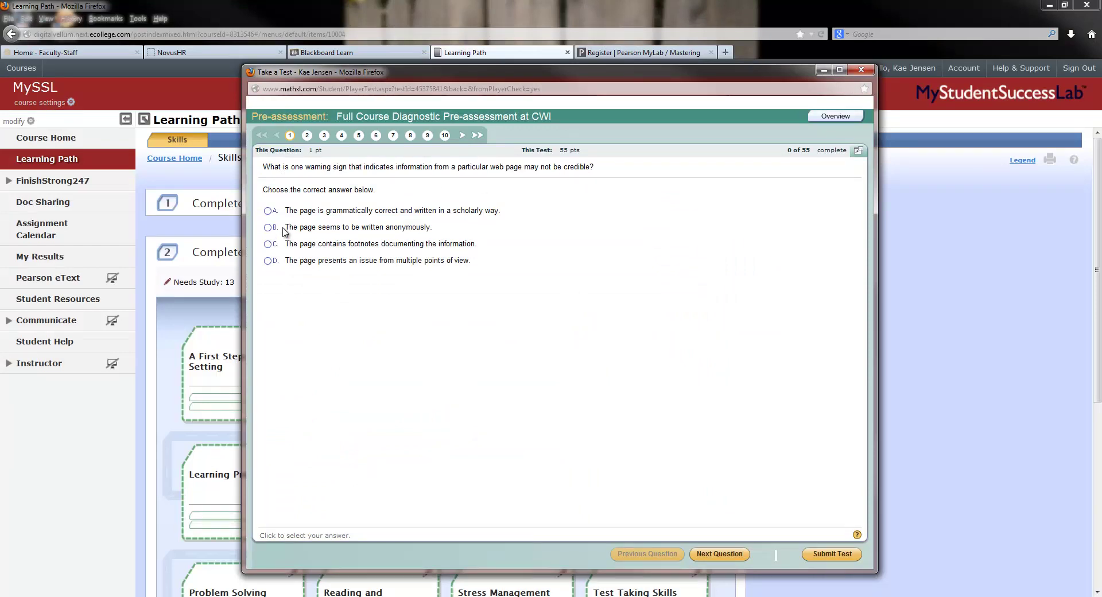
Step: Jump to questions 5 and 10, then submit the test unanswered and confirm
click(357, 135)
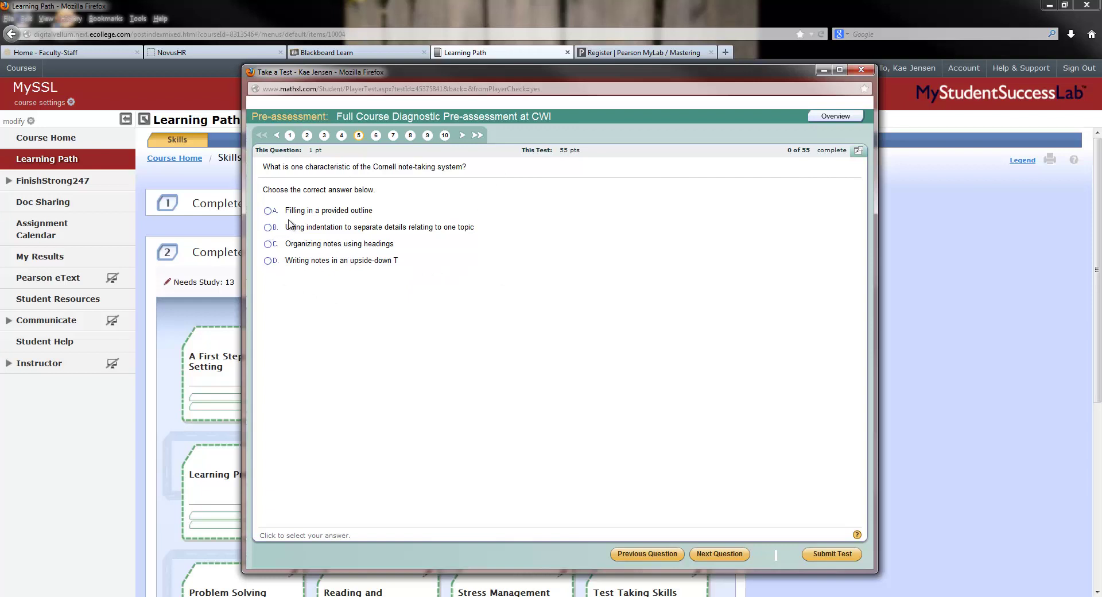
click(445, 136)
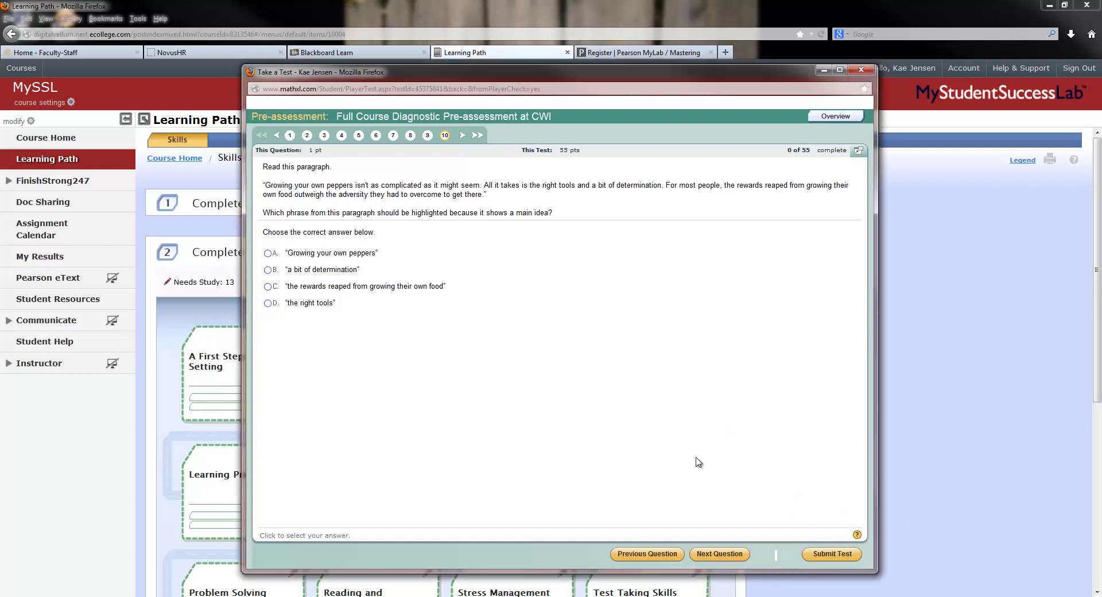
click(843, 554)
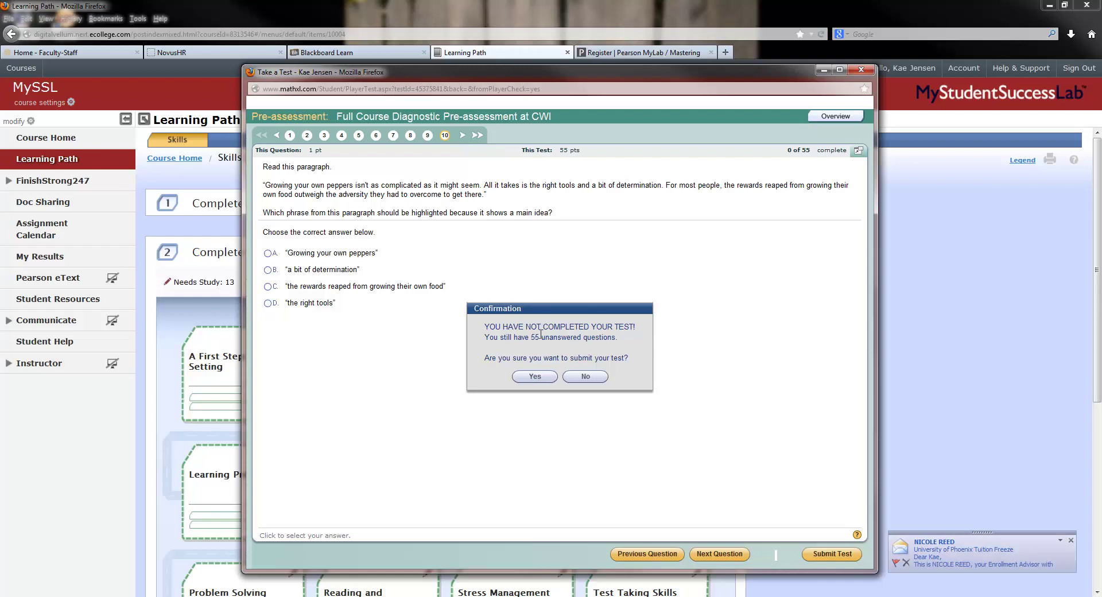
click(535, 377)
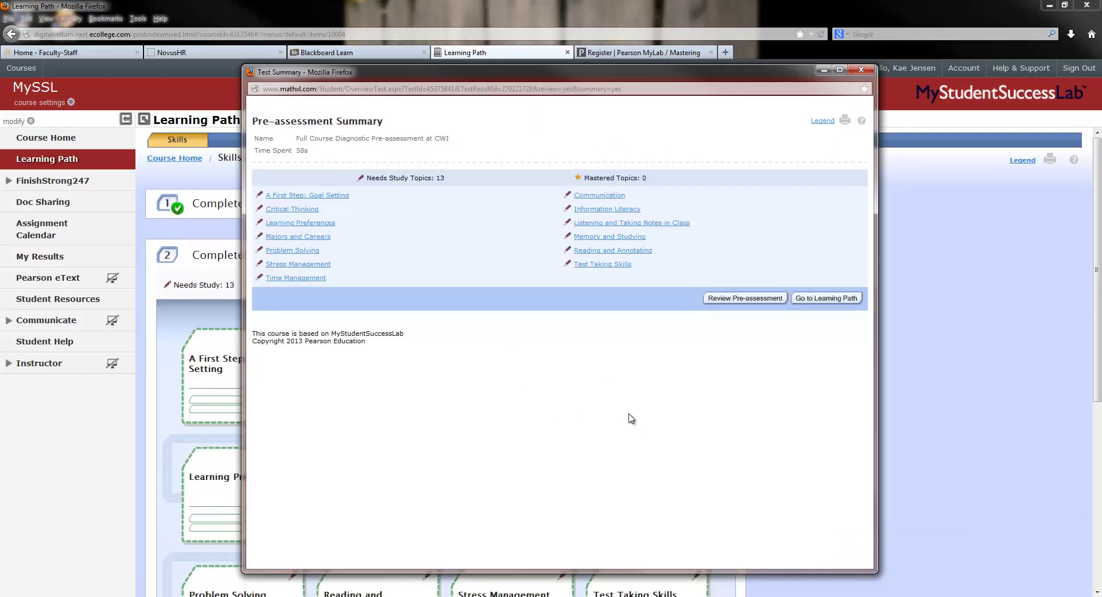
Step: Go back to the learning path showing the pre-assessment complete, then switch to Blackboard Learn
click(824, 298)
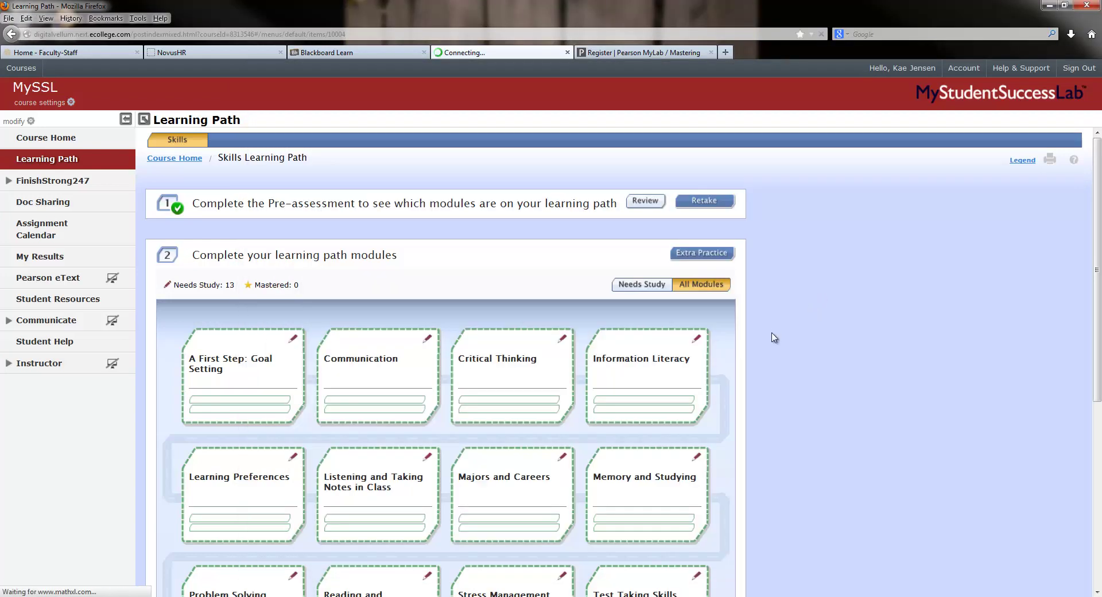
scroll(542, 264, down, 2)
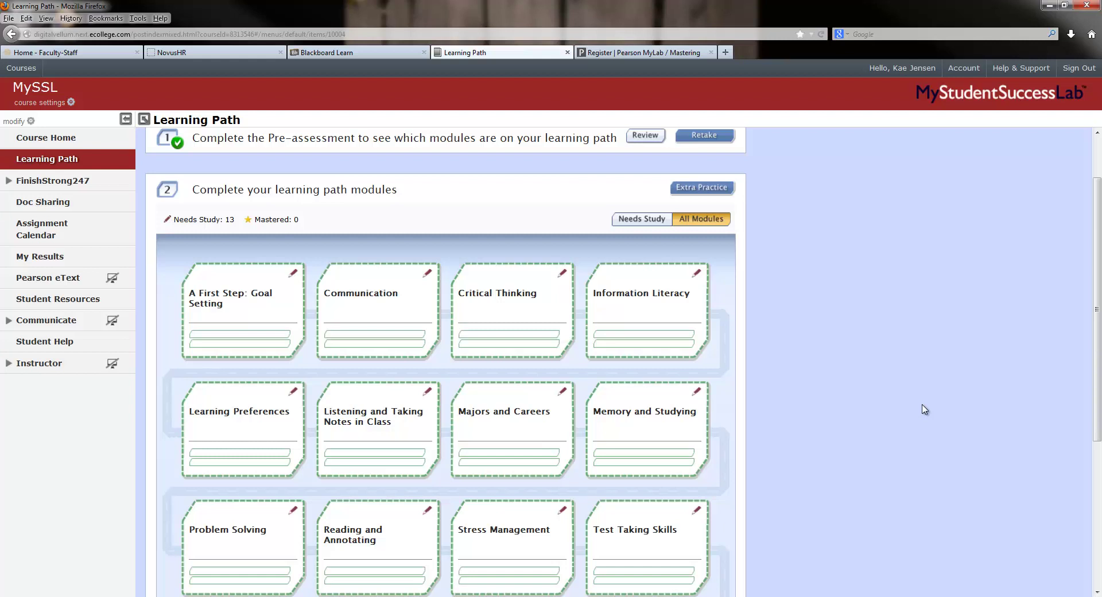
mouse_move(659, 319)
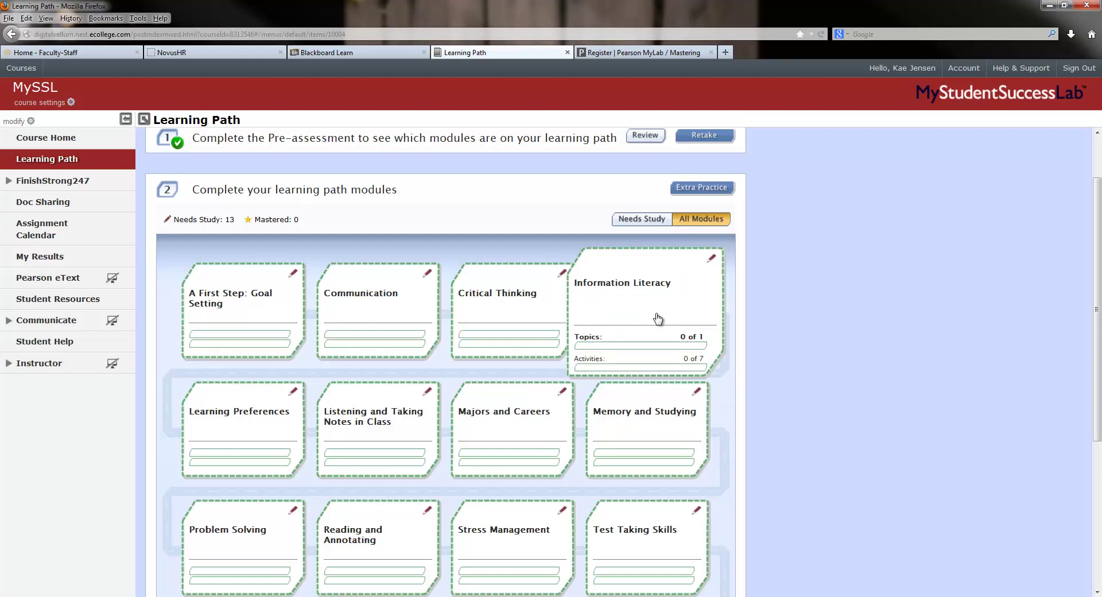
click(322, 52)
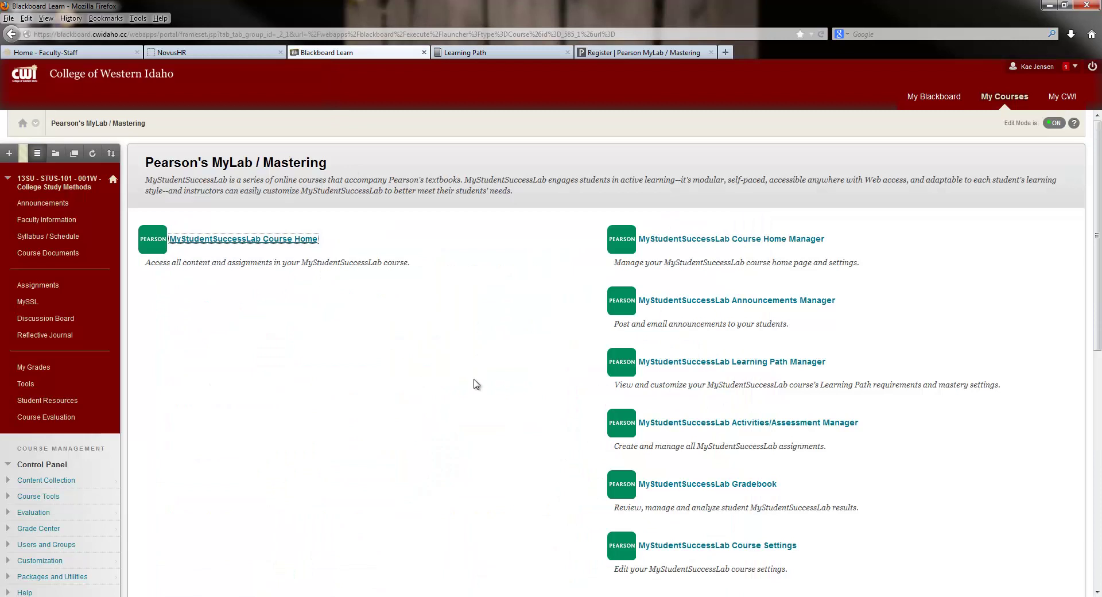
Step: View the Week One plan under Assignments, then return to the MyStudentSuccessLab learning path
click(41, 287)
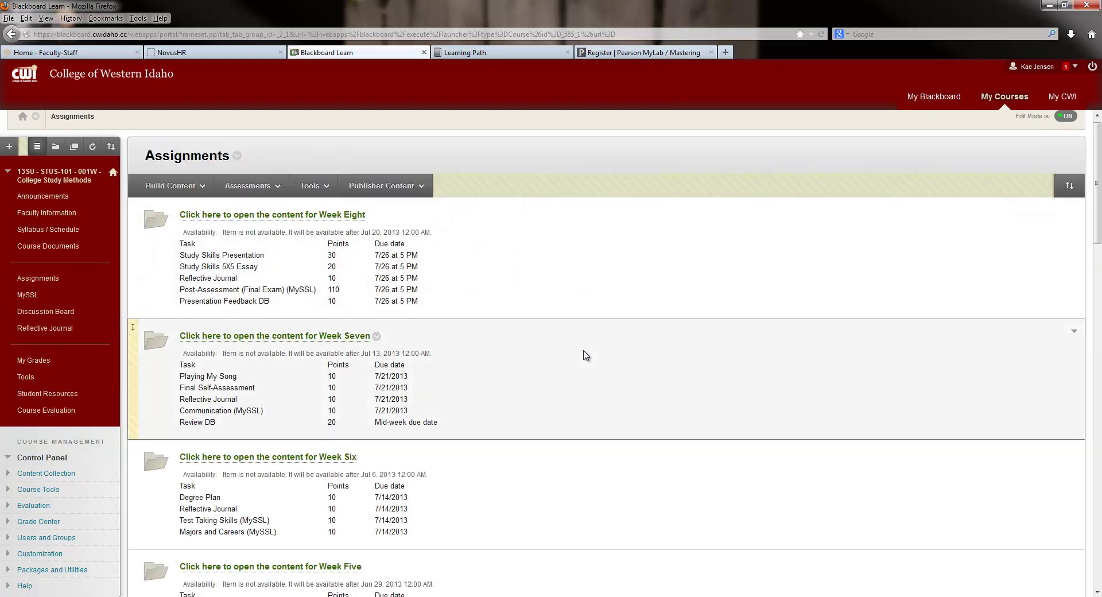
scroll(561, 468, down, 15)
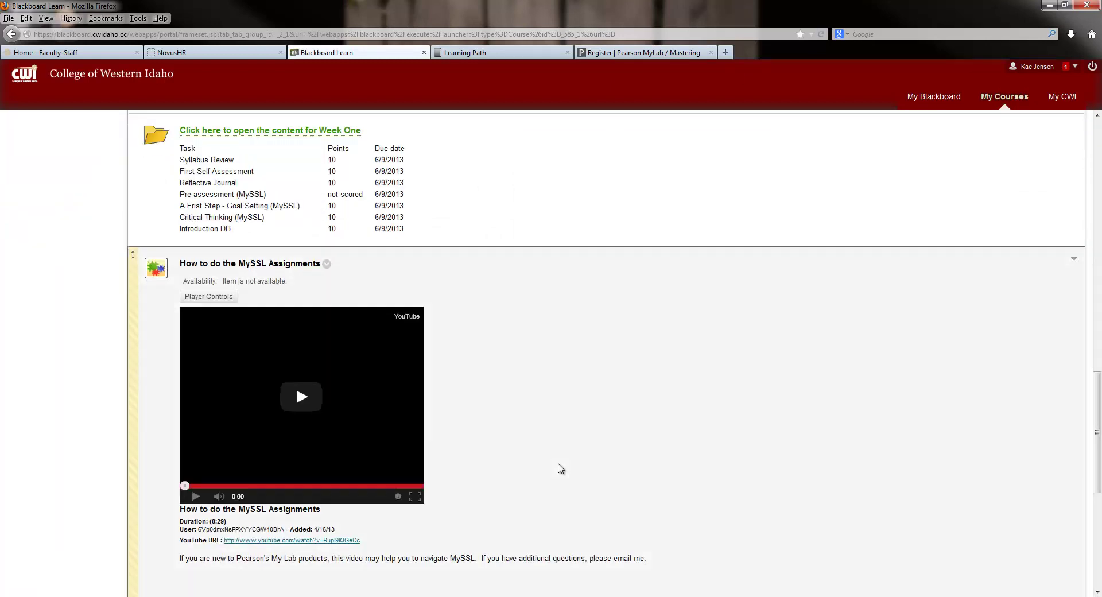
scroll(560, 468, down, 5)
scroll(561, 468, up, 9)
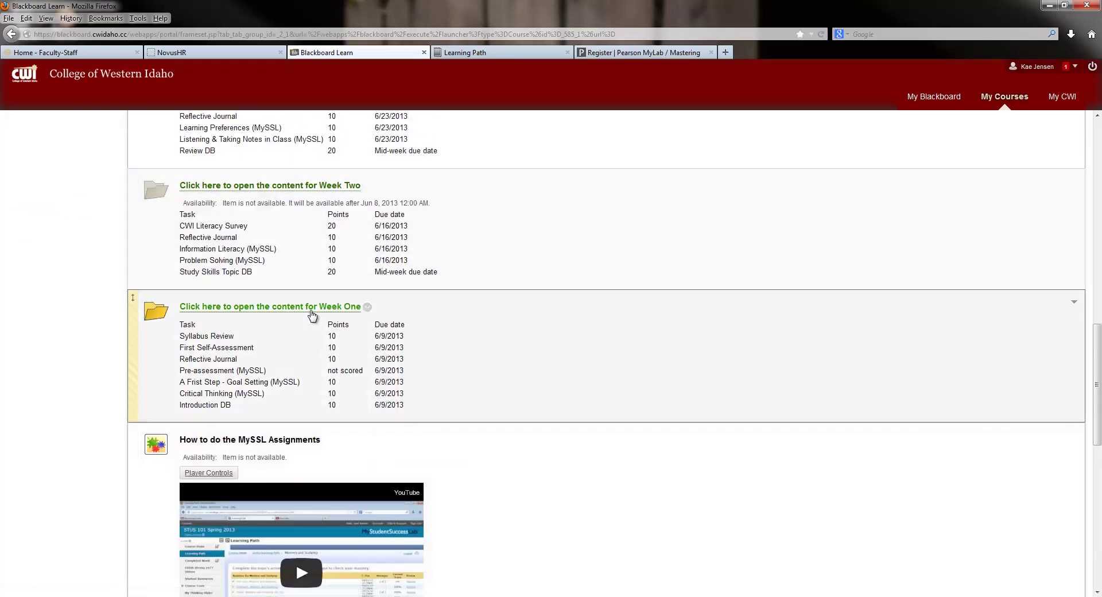
click(311, 315)
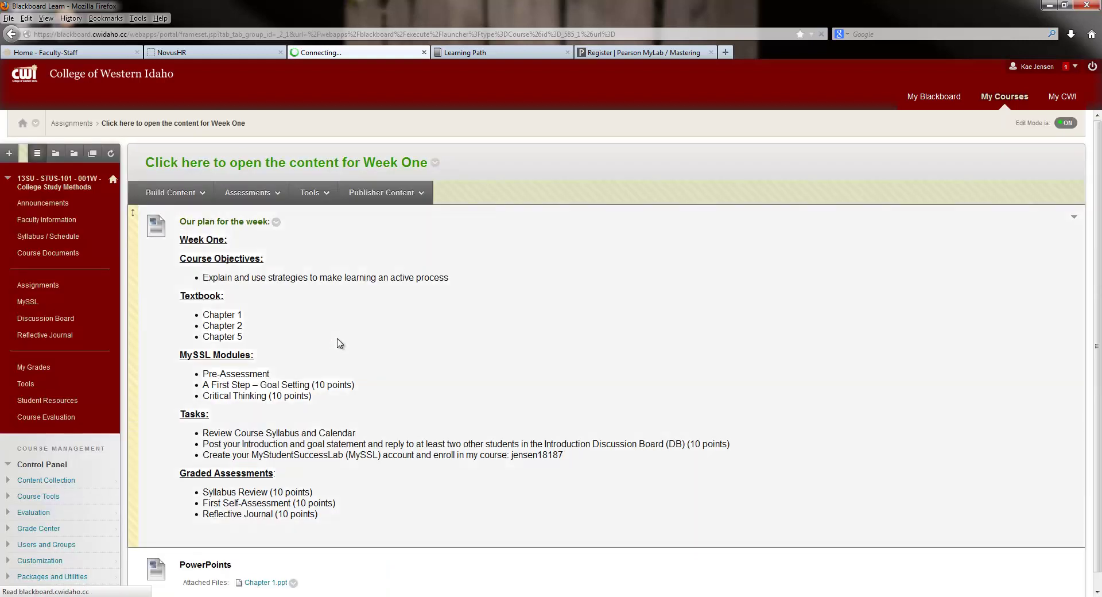
scroll(339, 339, down, 4)
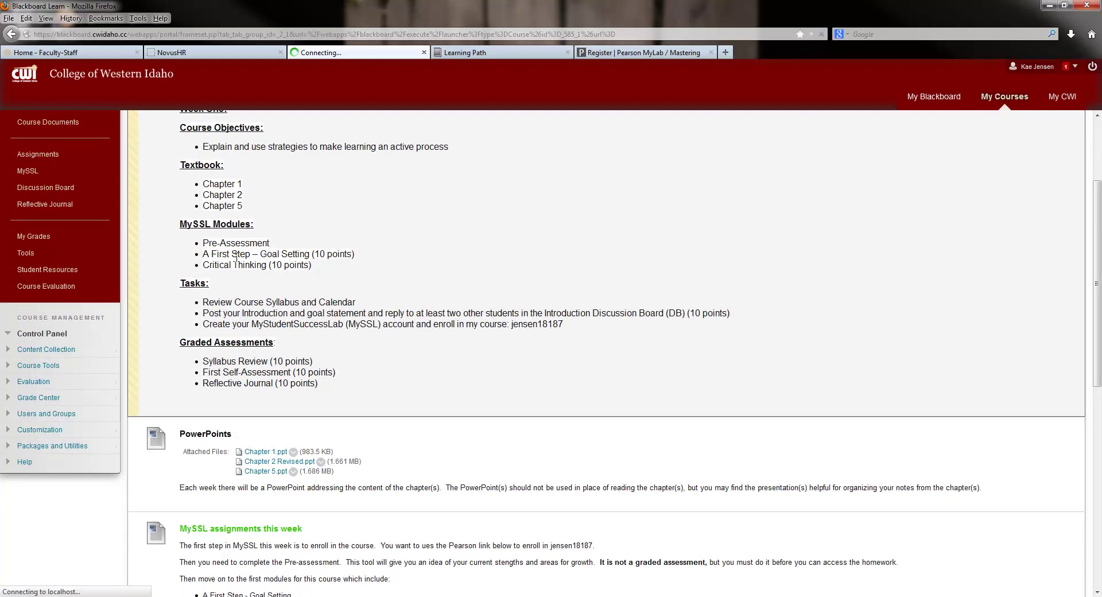
click(595, 56)
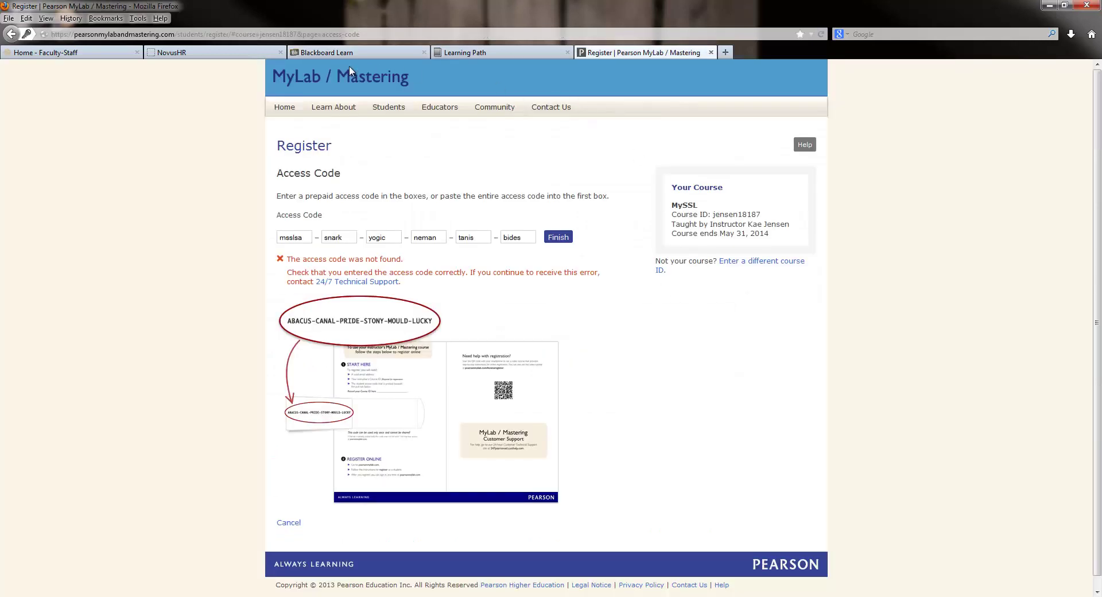
click(488, 53)
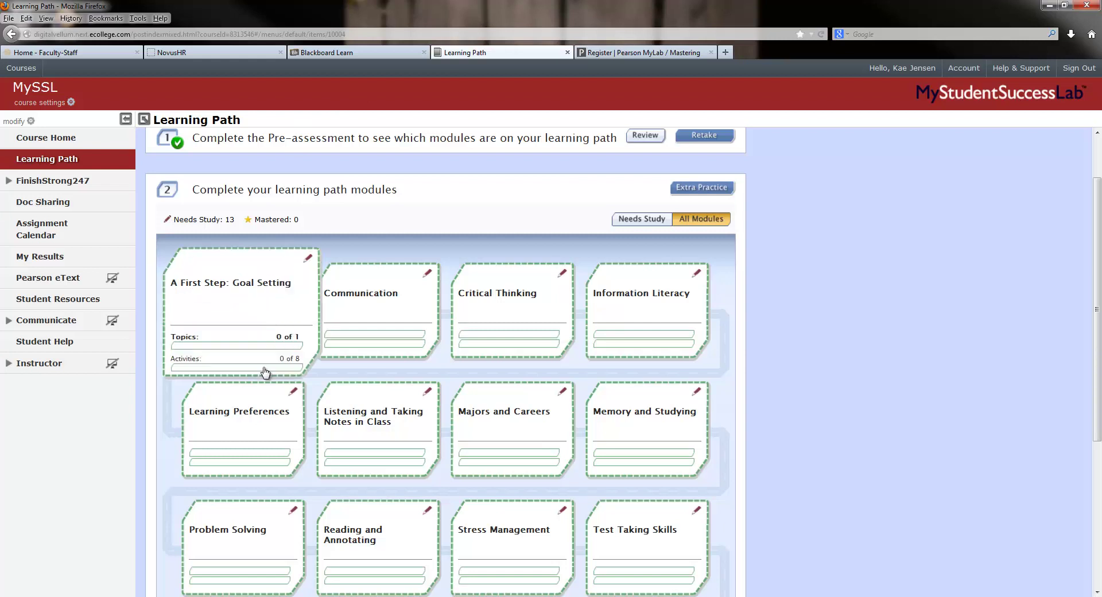
Step: Open the A First Step: Goal Setting module and launch its Pre-test start window
mouse_move(236, 520)
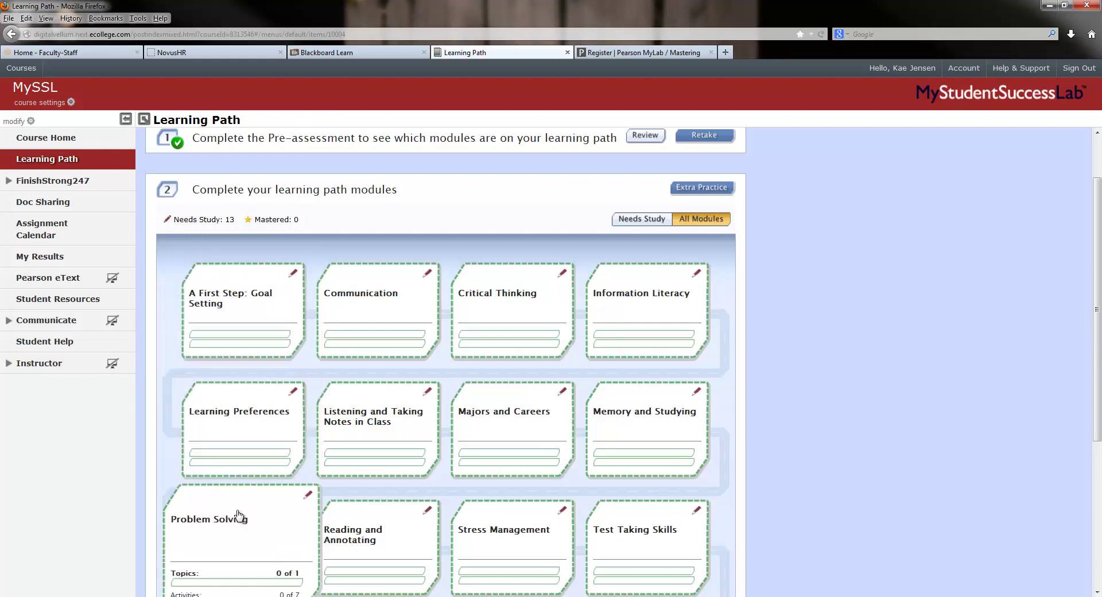
click(240, 293)
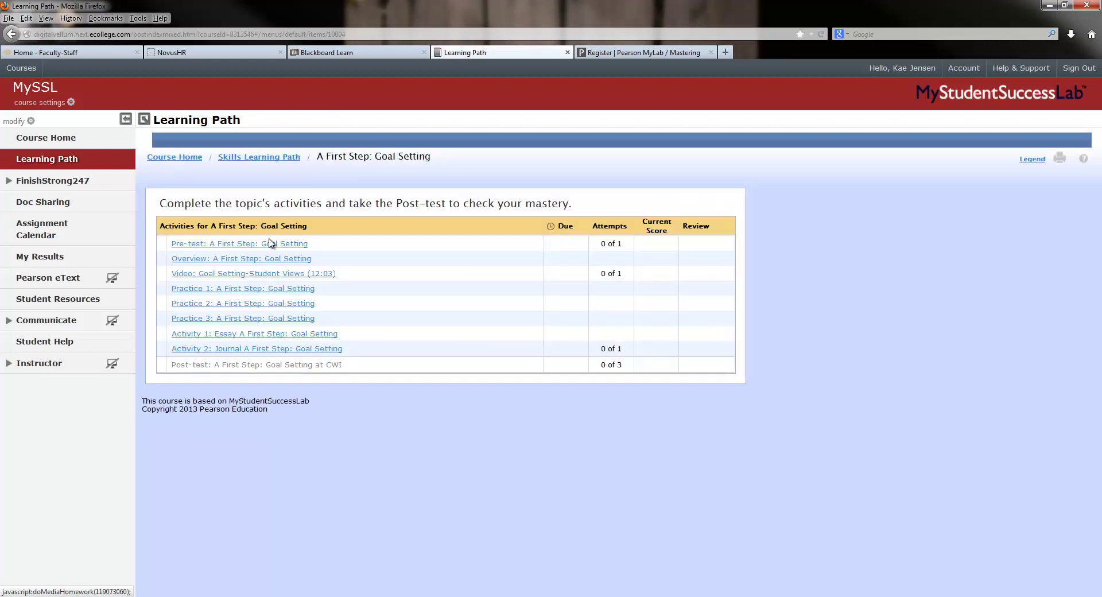
mouse_move(270, 366)
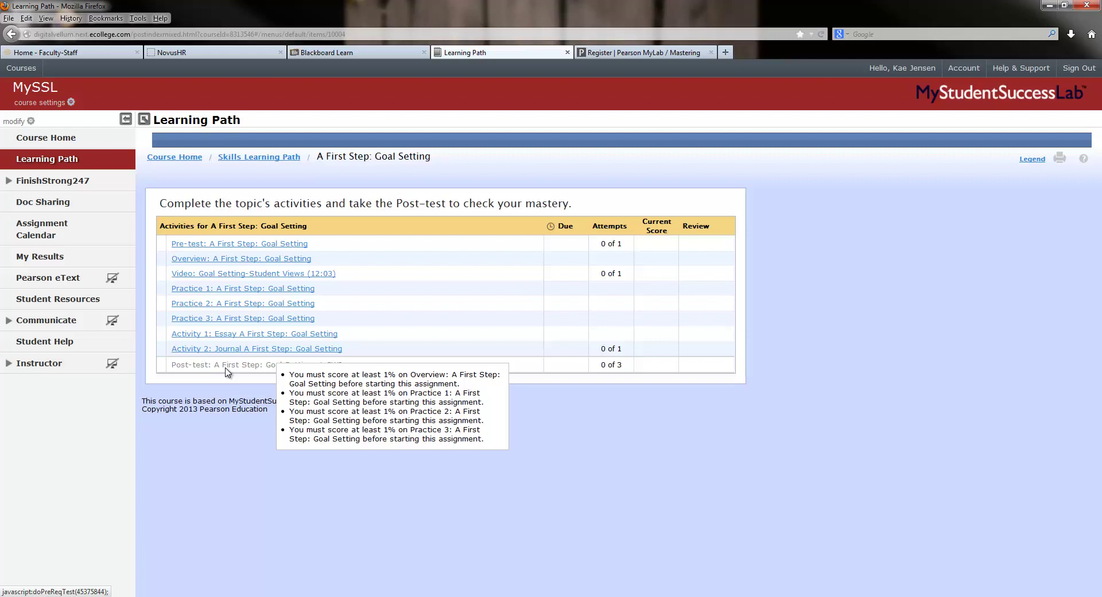
click(259, 245)
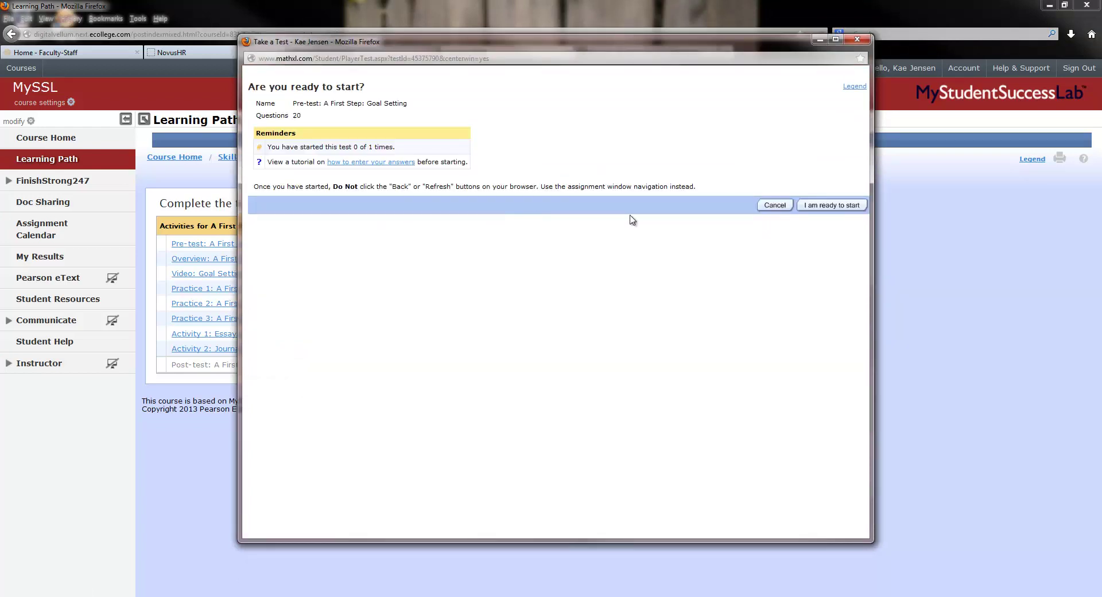
Step: Skip the Pre-test, then view and submit the 'A First Step: Goal Setting' Overview media for a 100% score
click(856, 39)
click(238, 259)
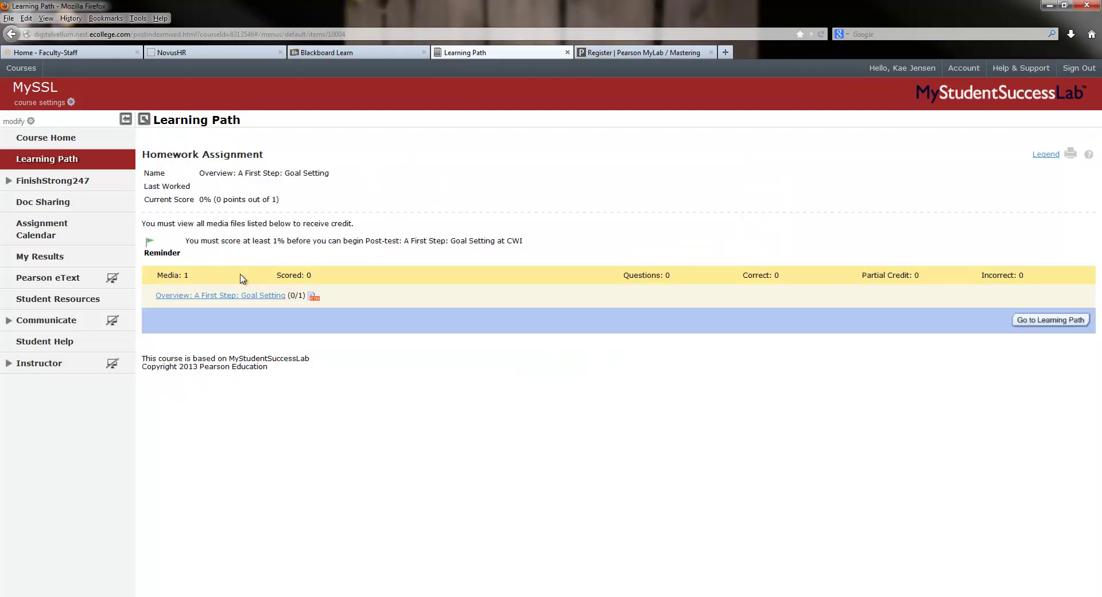
click(238, 297)
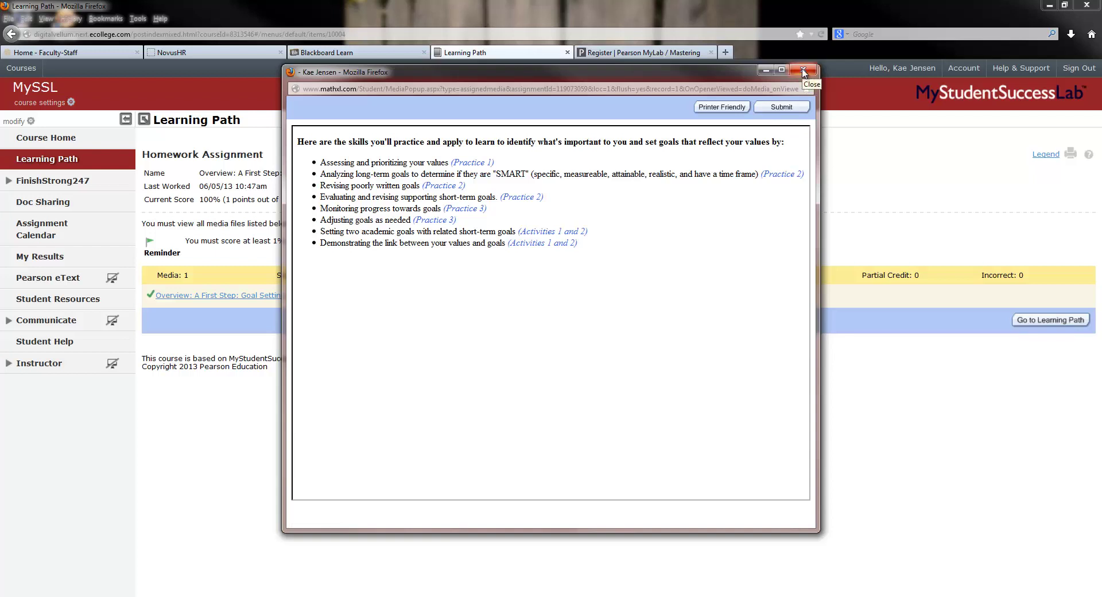
click(781, 107)
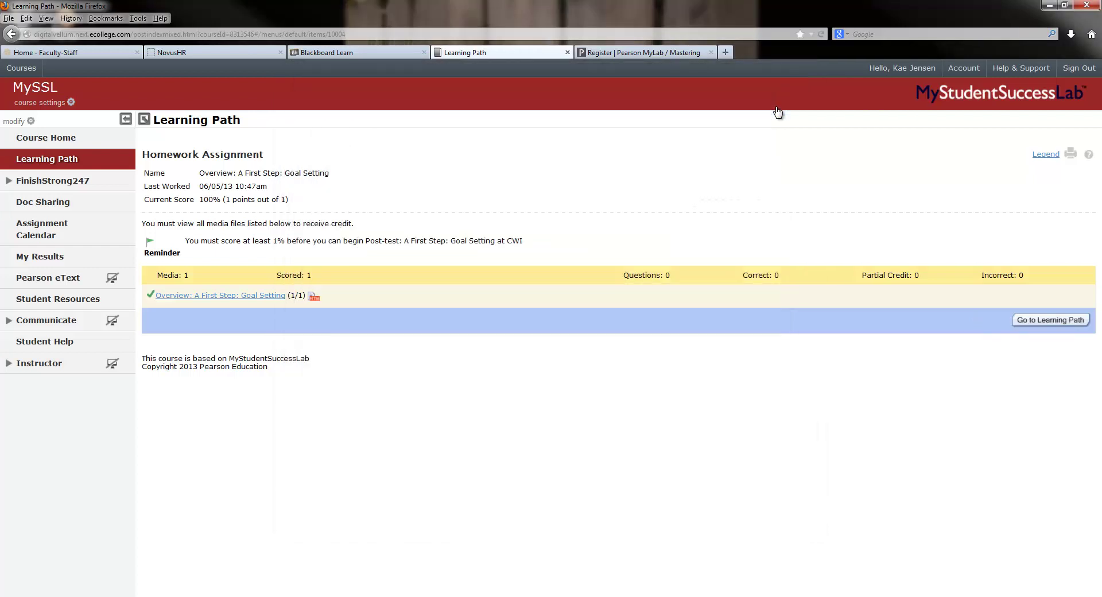
click(1058, 323)
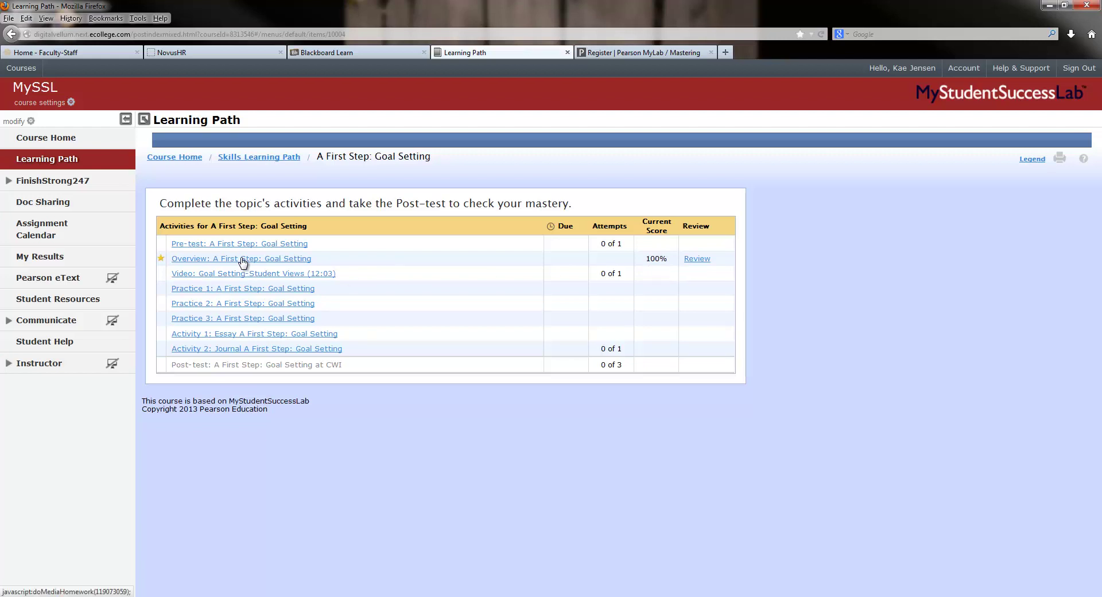
Step: Start the Goal Setting-Student Views activity and play its student views video
click(251, 277)
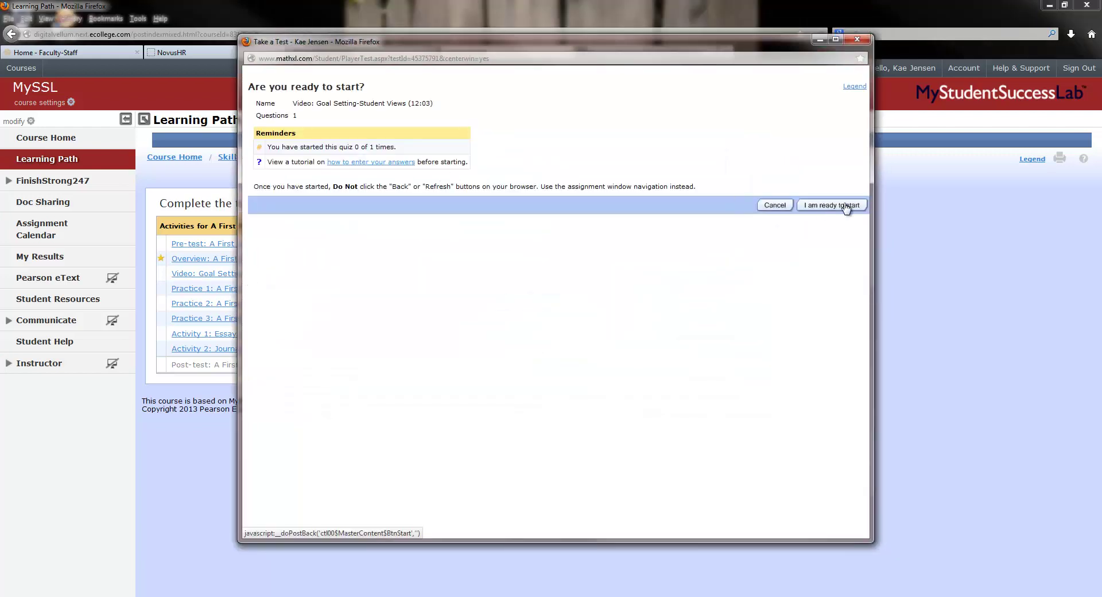
click(844, 205)
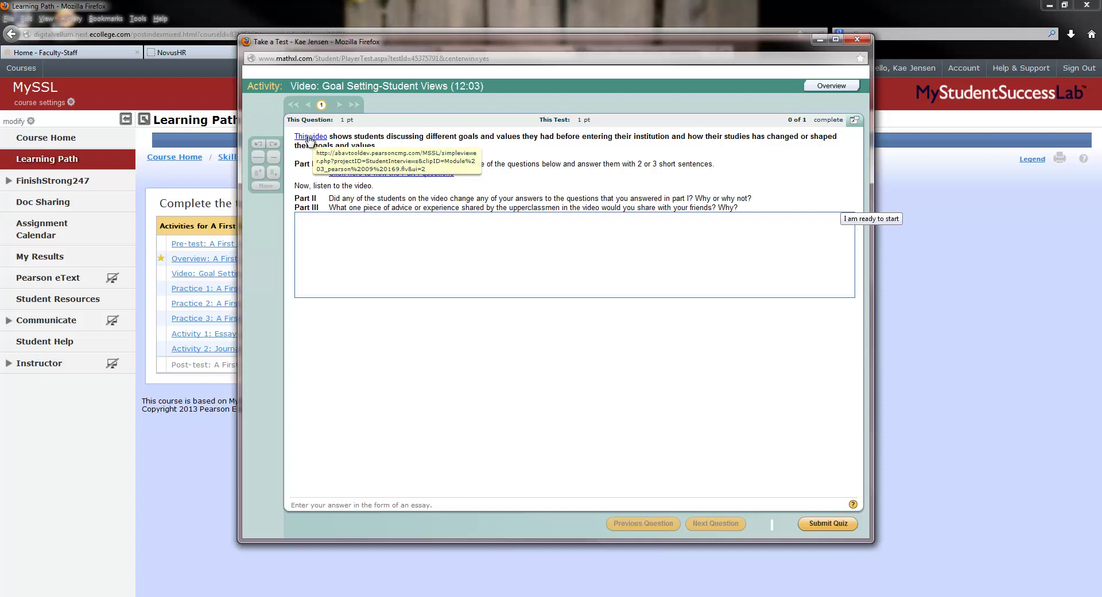
click(308, 137)
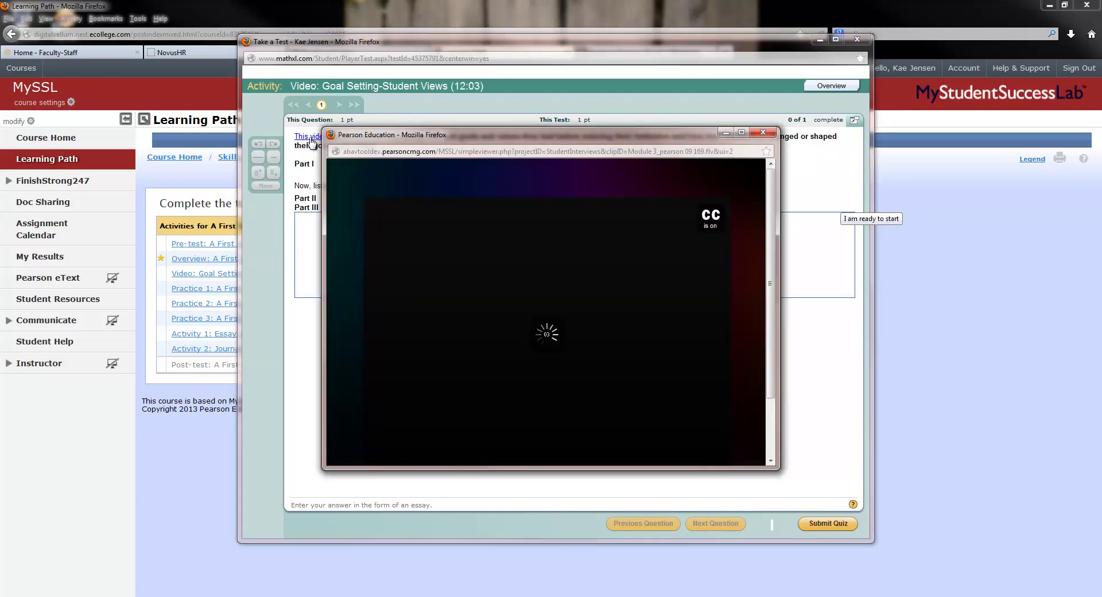
click(763, 133)
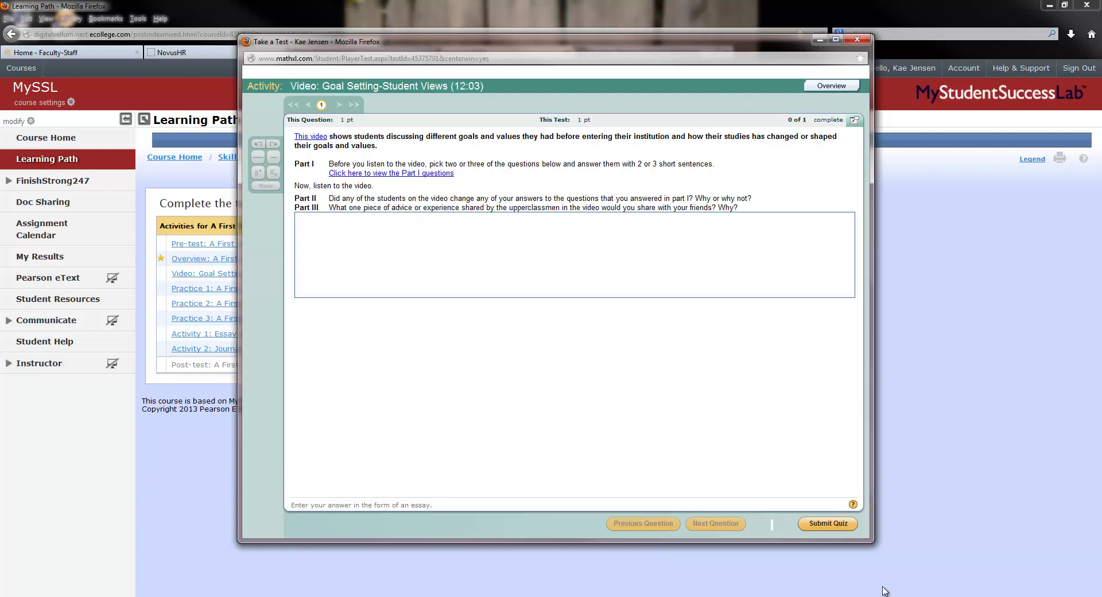
Step: Submit the video quiz with its question unanswered, recording 1 of 1 attempts on the learning path
click(837, 526)
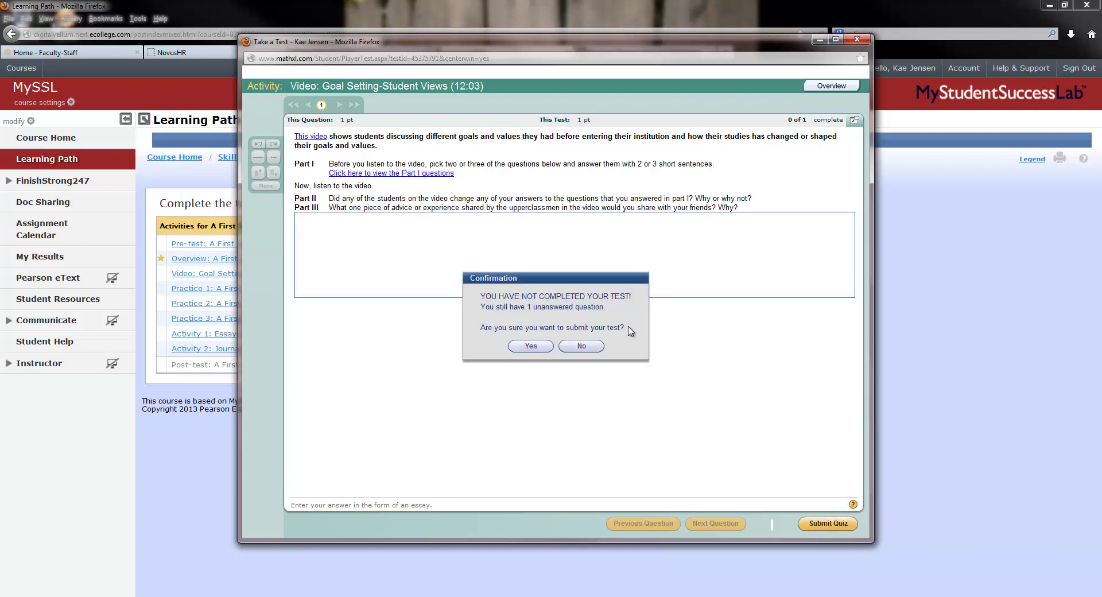
click(530, 346)
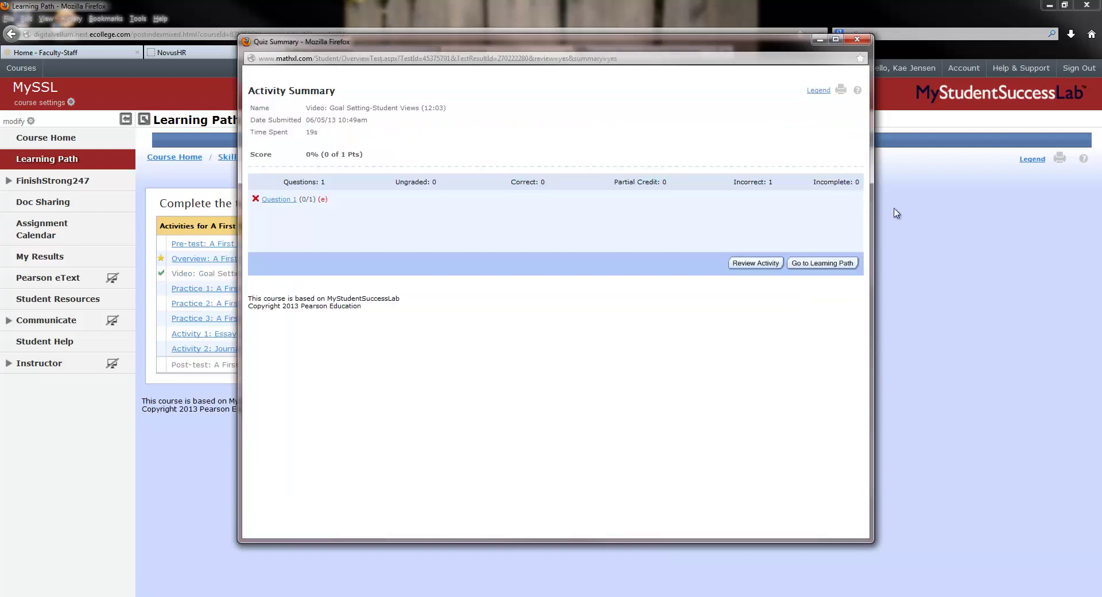
click(826, 264)
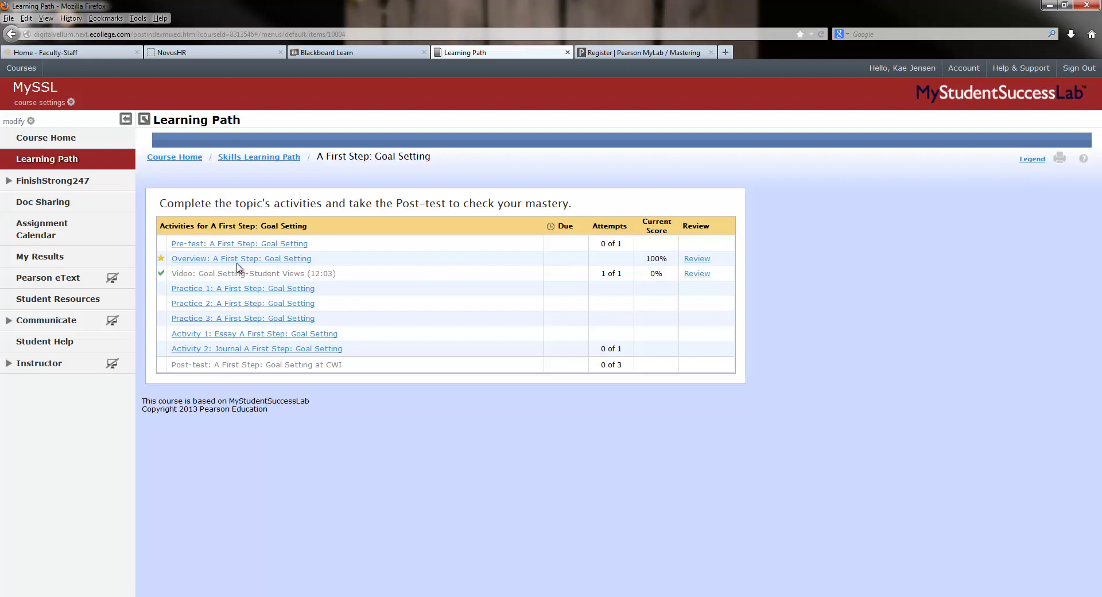
mouse_move(232, 370)
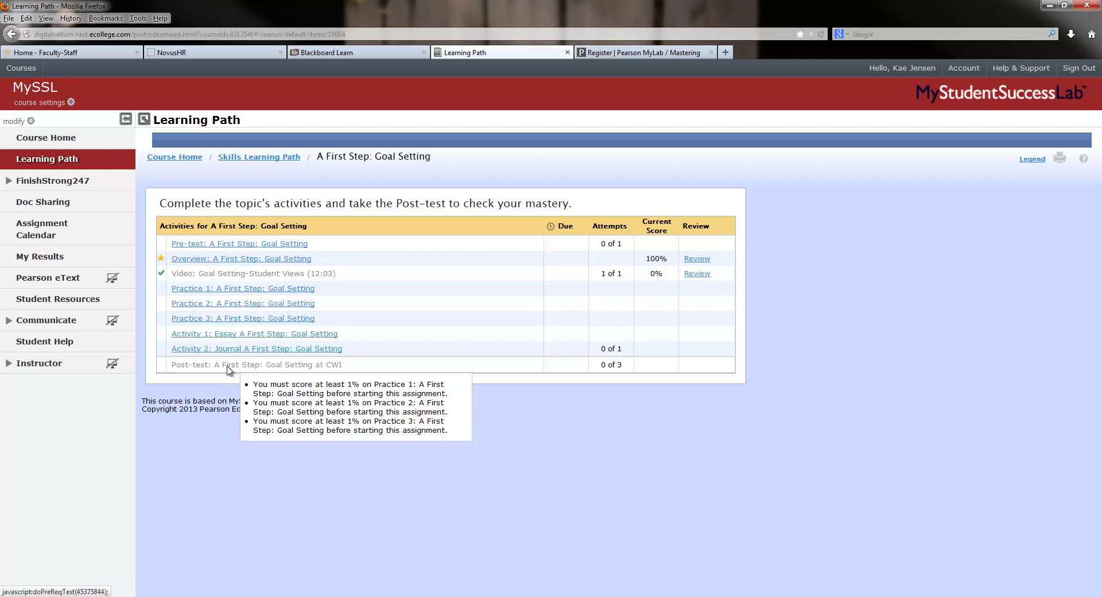